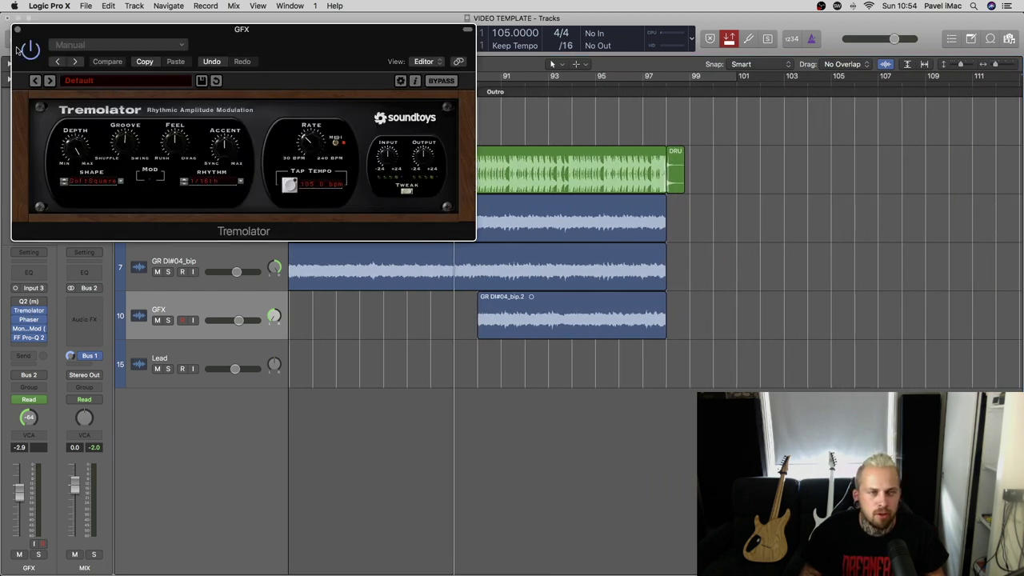
- Review the GFX track's Tremolator, Phaser, MondoMod and FF Pro-Q 2 settings, placing the playhead at the Outro marker, and close the plug-in windows
click(17, 29)
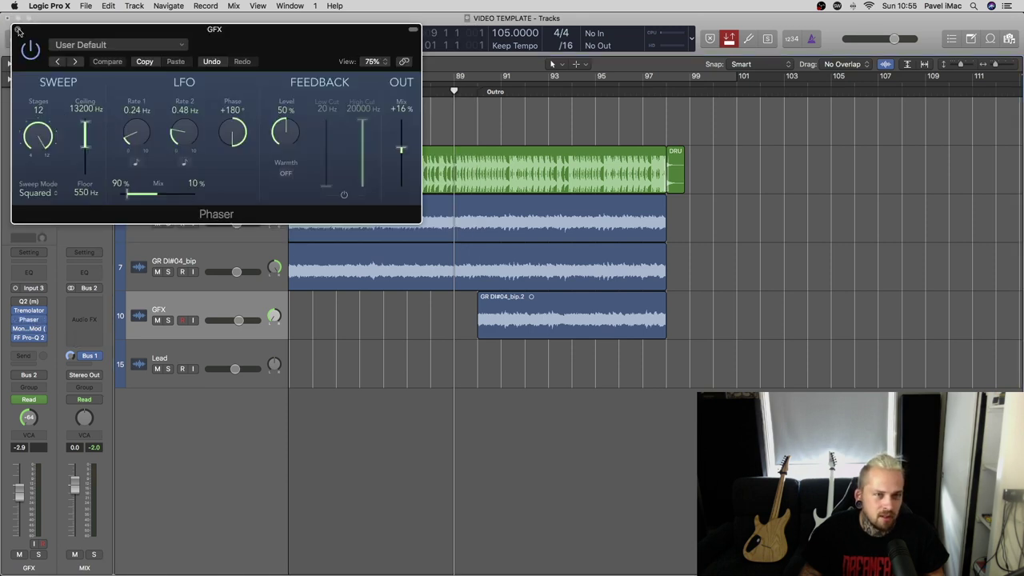
click(17, 31)
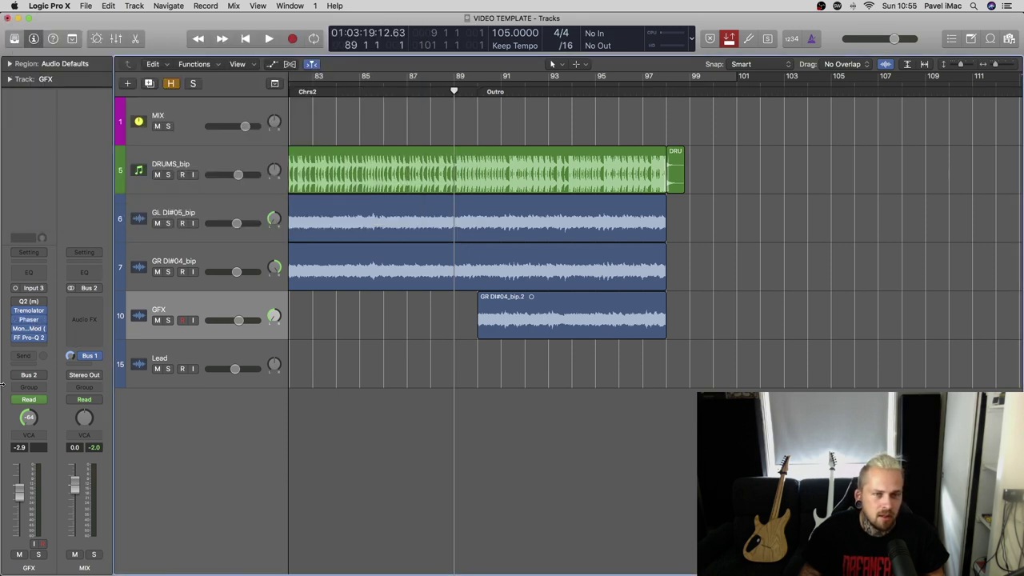
click(31, 330)
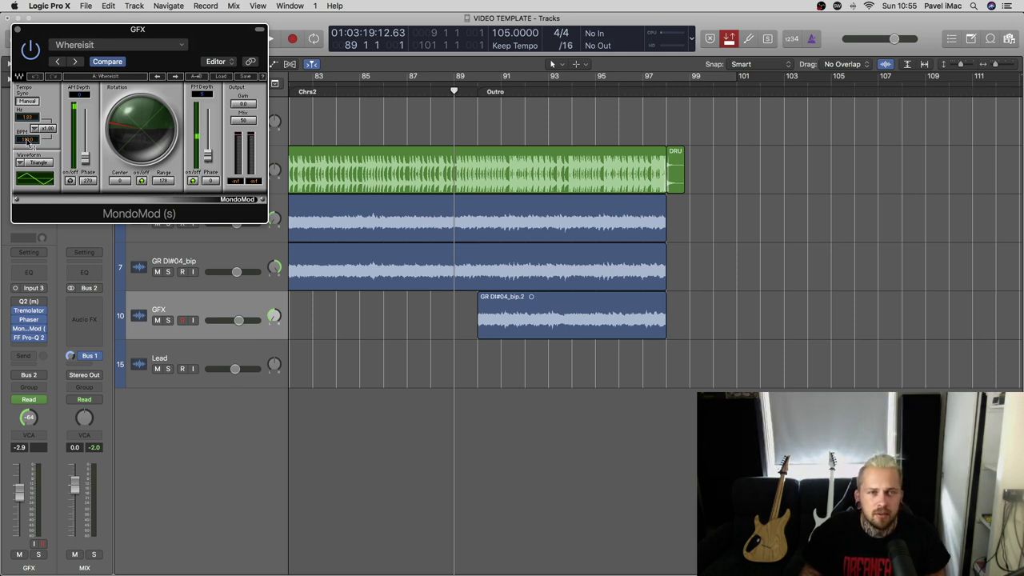
click(496, 92)
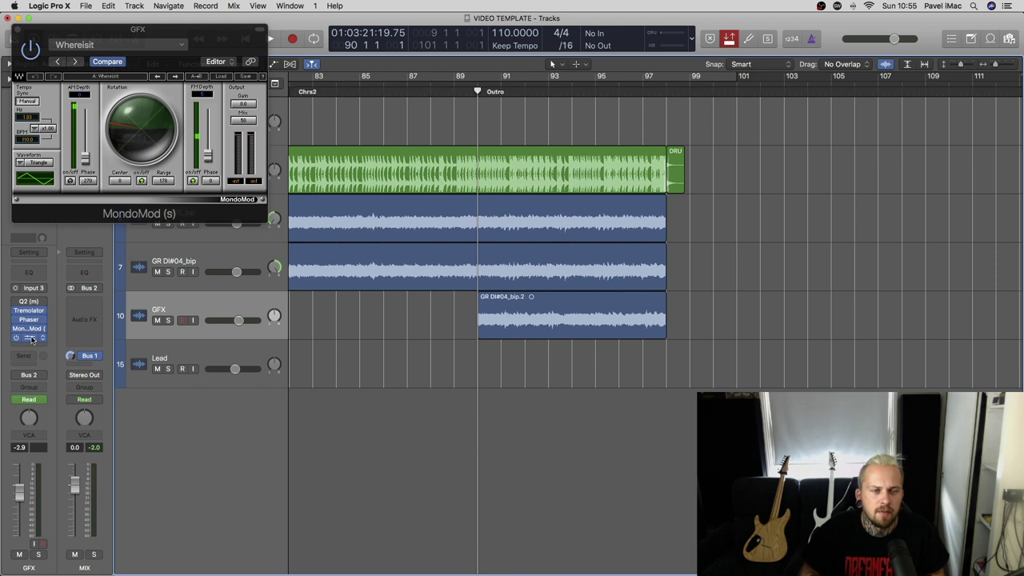
click(29, 301)
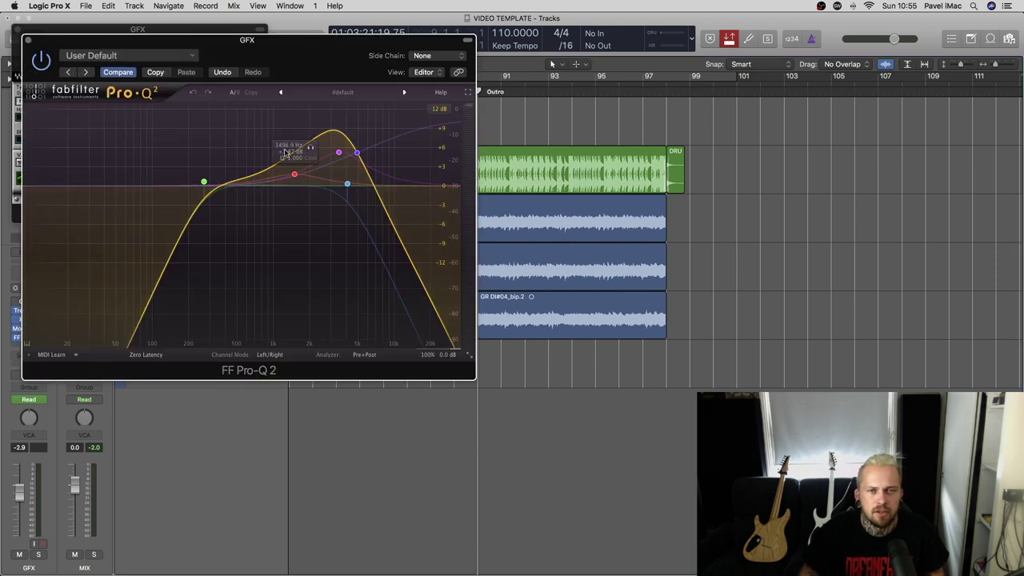
click(28, 40)
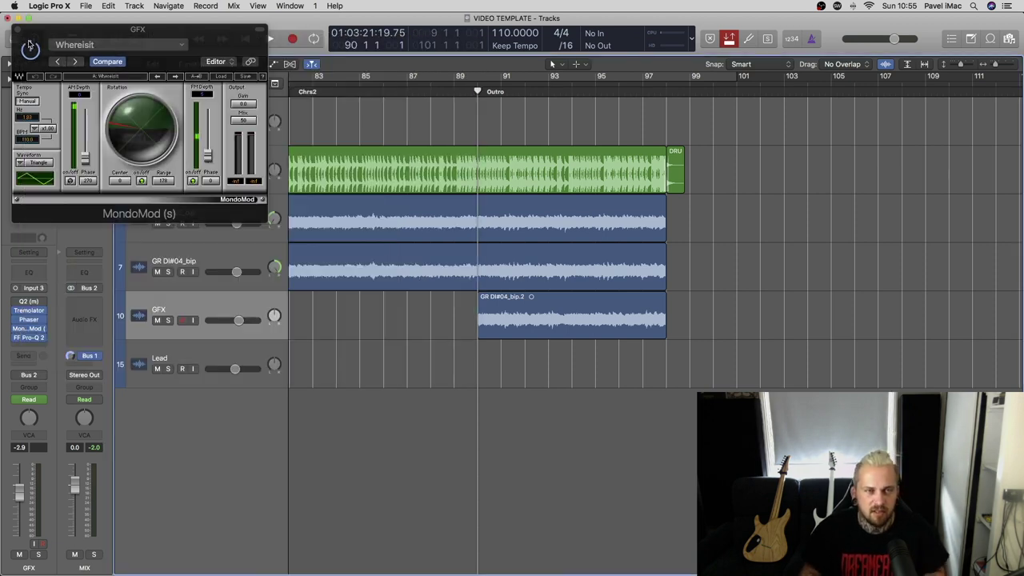
click(18, 32)
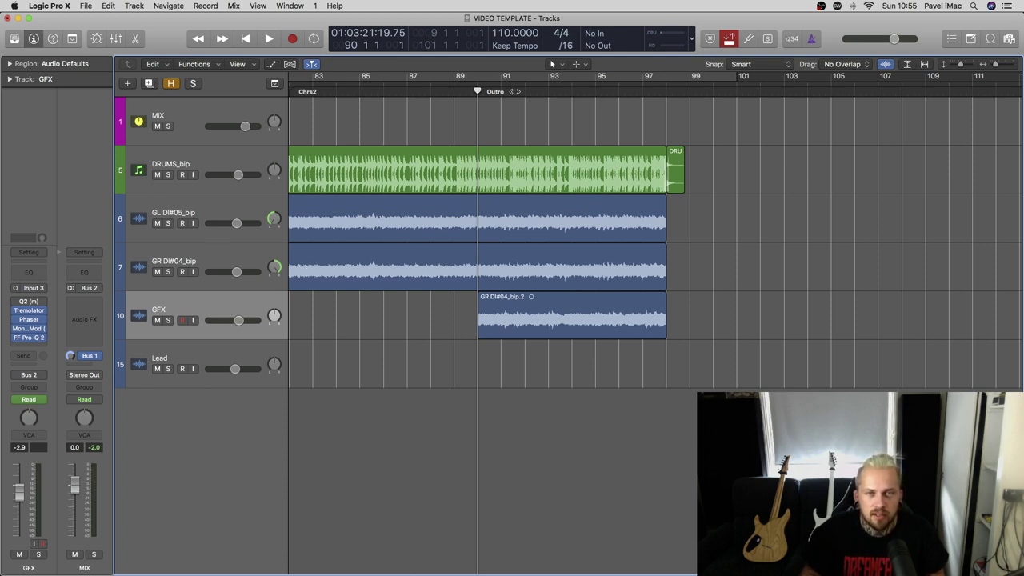
- Solo the GFX track and play the Outro with its insert effects bypassed
key(s)
key(space)
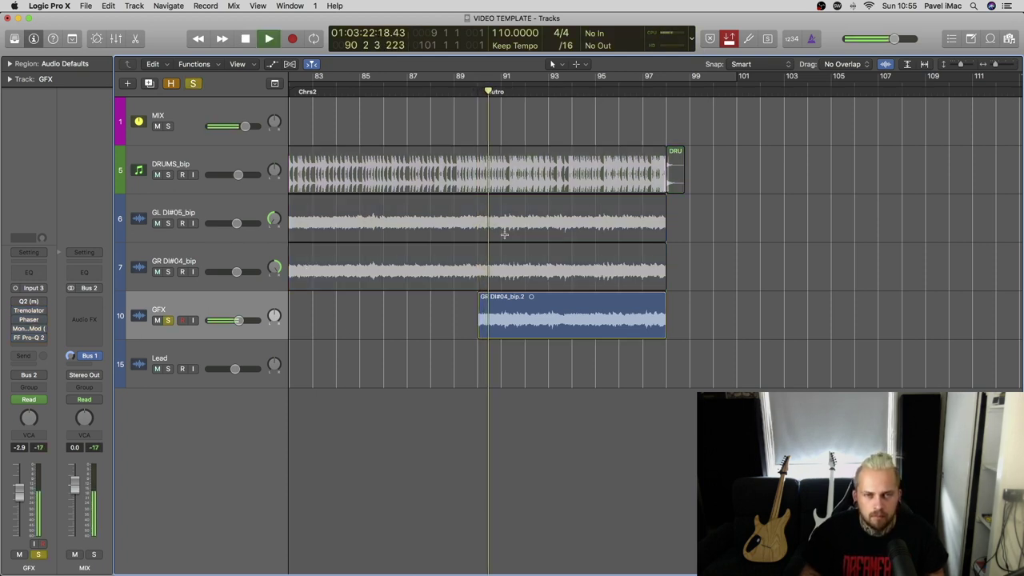
scroll(534, 182, right, 1)
scroll(521, 248, up, 3)
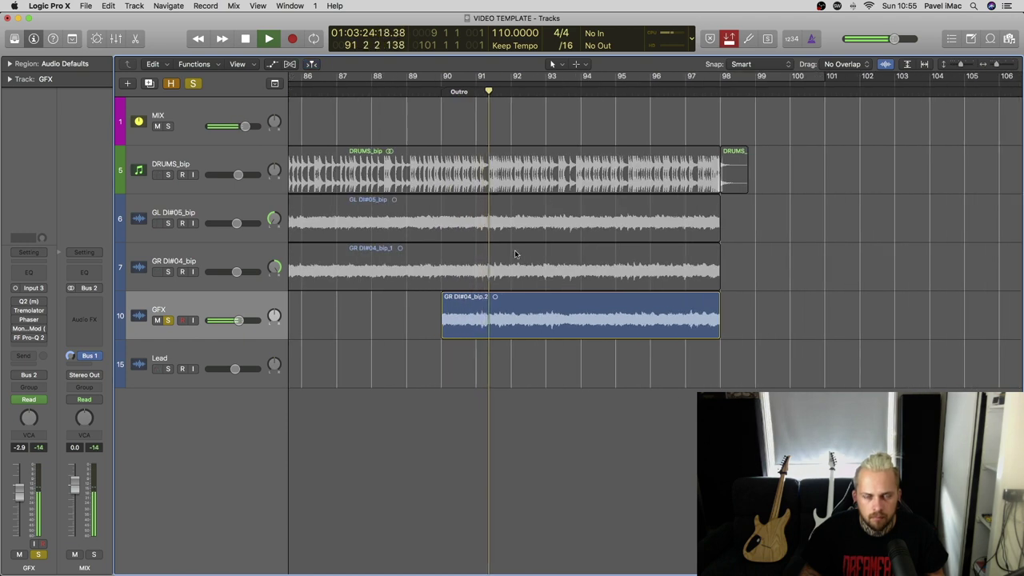
scroll(485, 246, right, 1)
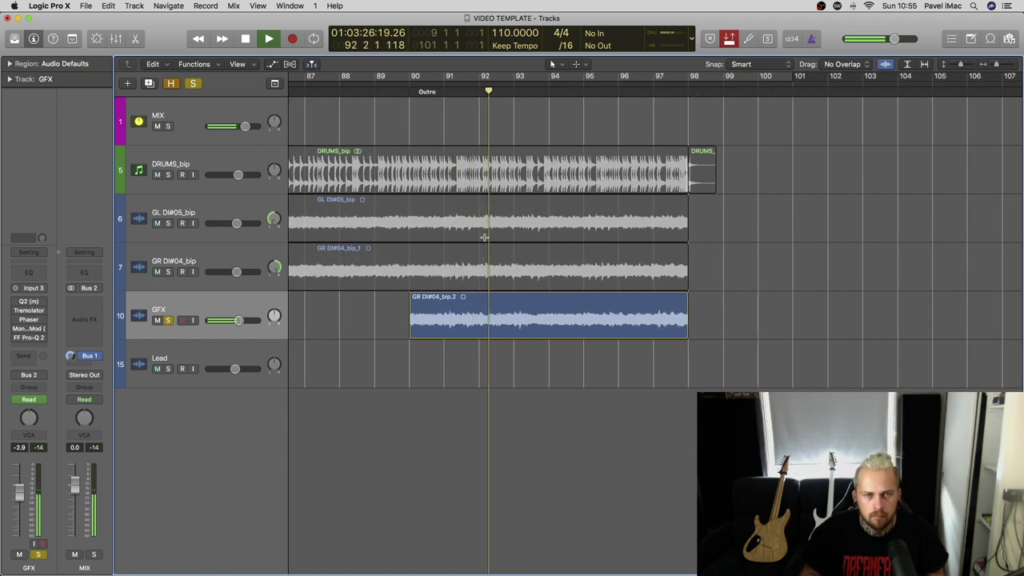
scroll(490, 236, left, 1)
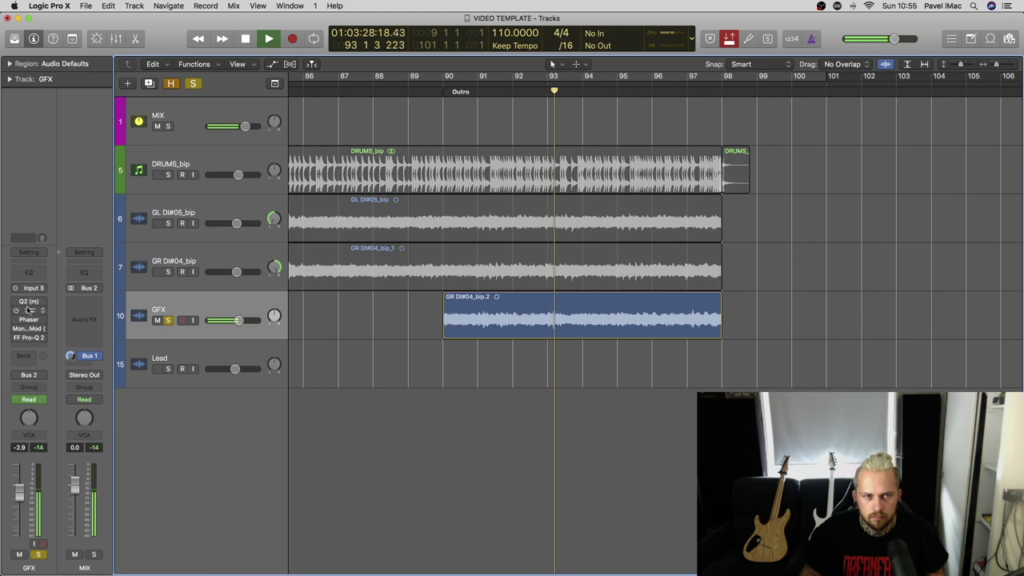
- Enable the Tremolator, Phaser, MondoMod and FF Pro-Q 2 inserts on GFX, then unsolo the track and return the playhead to bar 90
drag(16, 311, 16, 337)
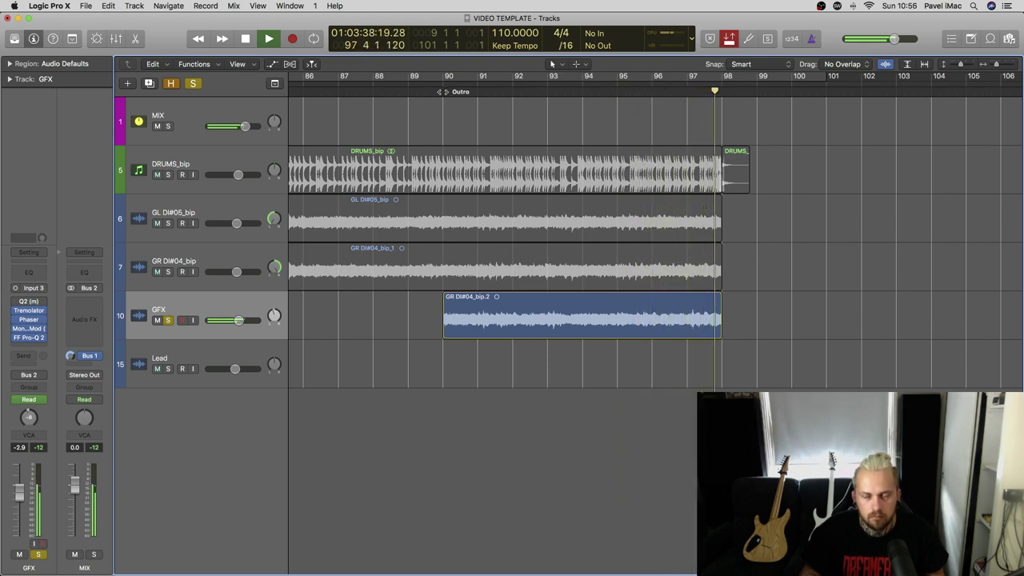
key(s)
click(443, 92)
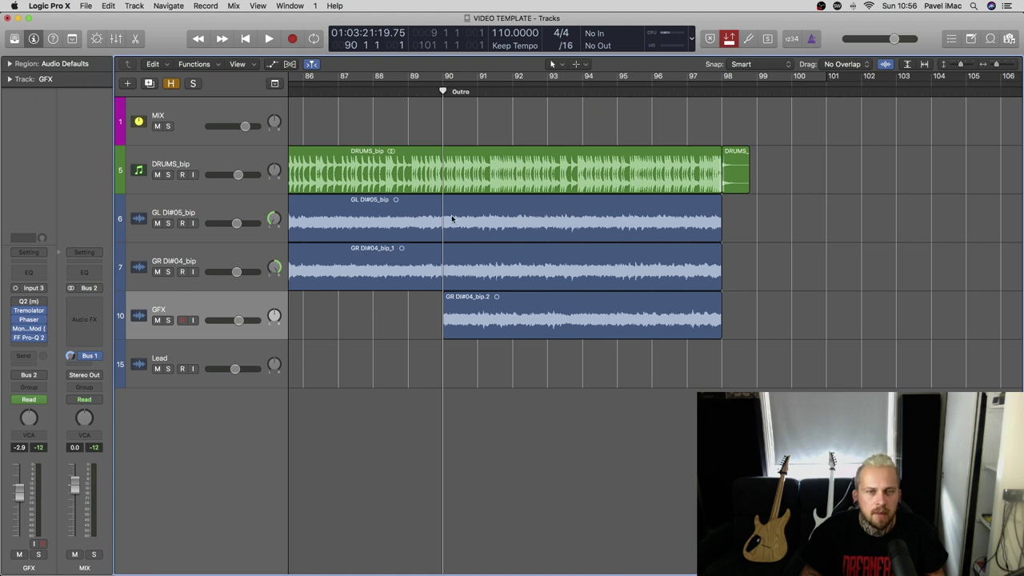
- Solo GFX and enable Tremolator, Phaser, MondoMod and FF Pro-Q 2 one by one during Outro playback, then stop and unsolo
key(s)
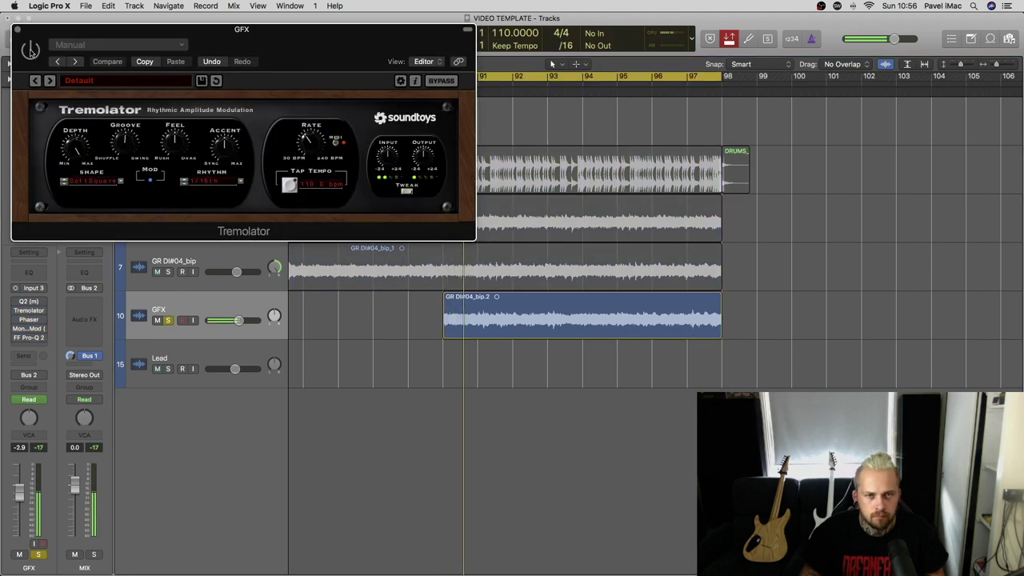
click(30, 50)
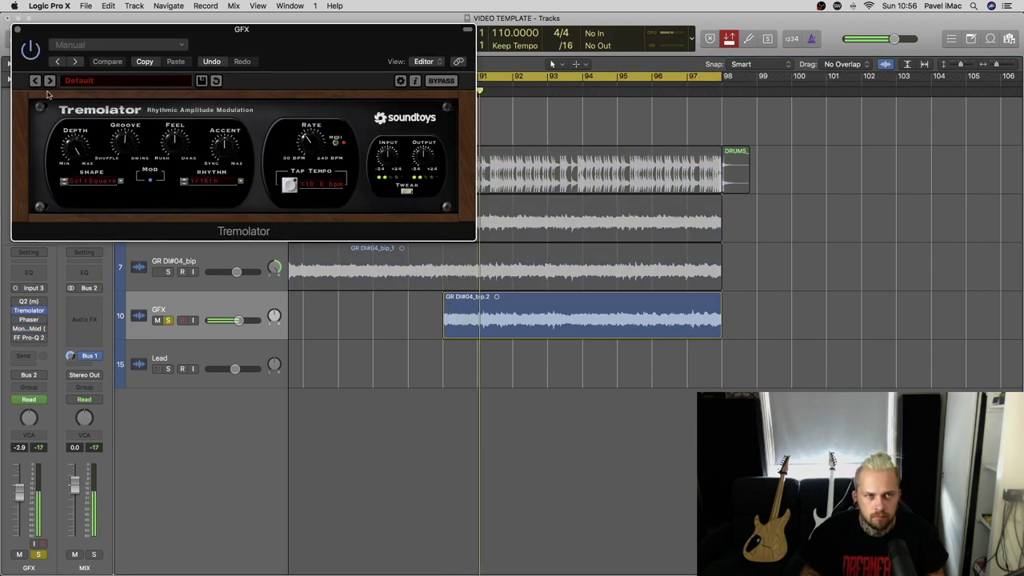
click(29, 319)
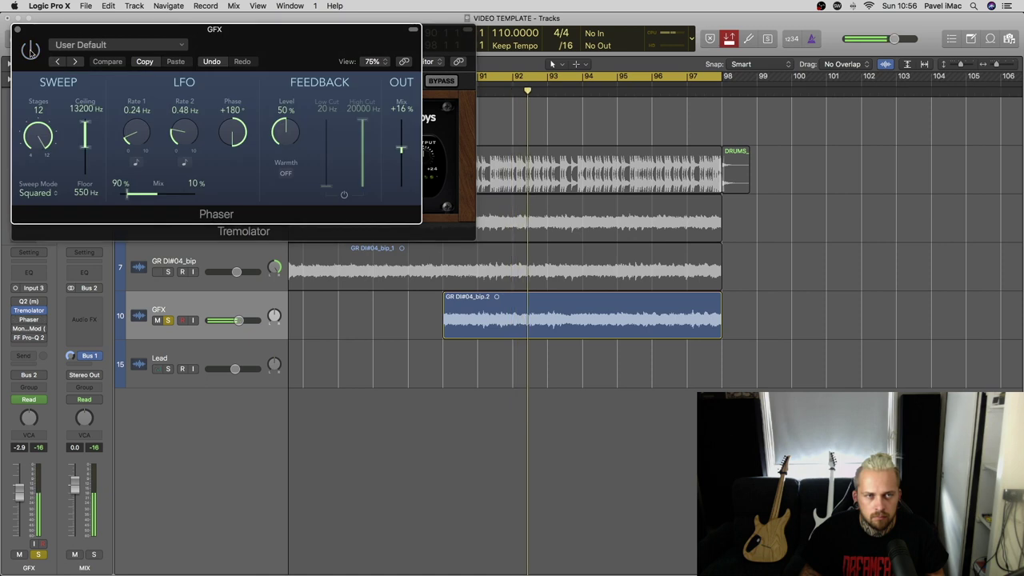
click(30, 329)
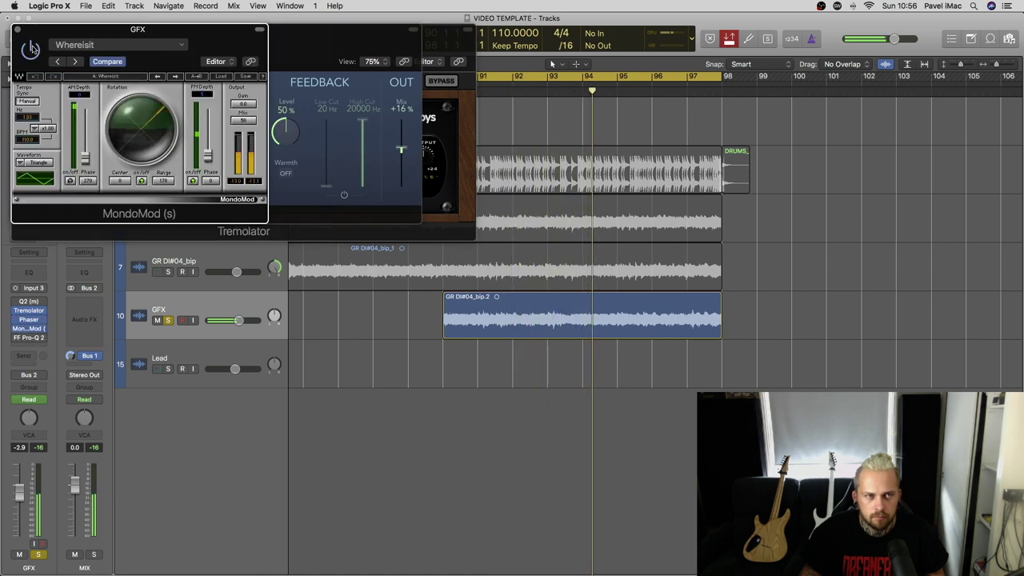
click(30, 338)
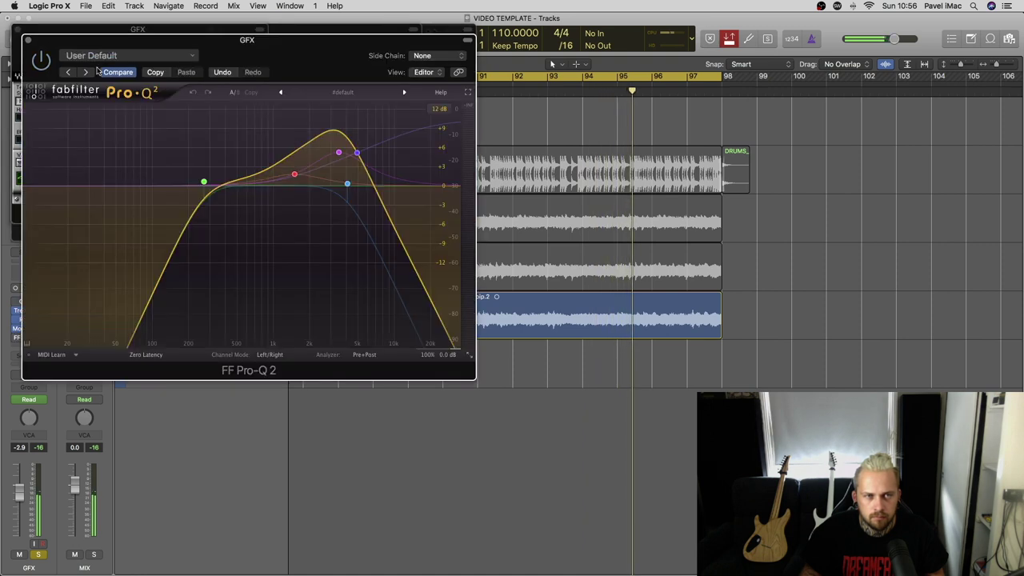
click(41, 62)
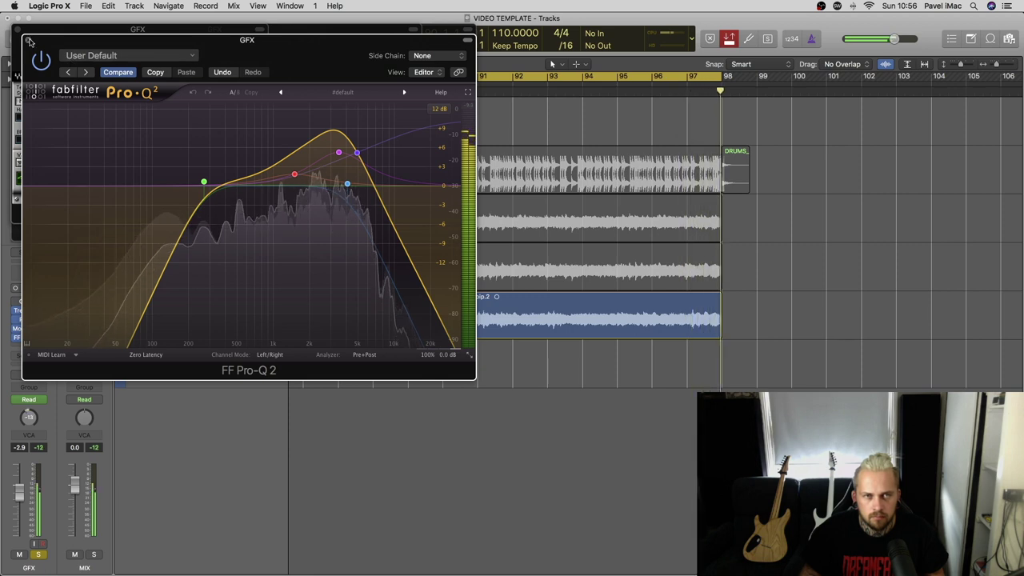
key(space)
key(s)
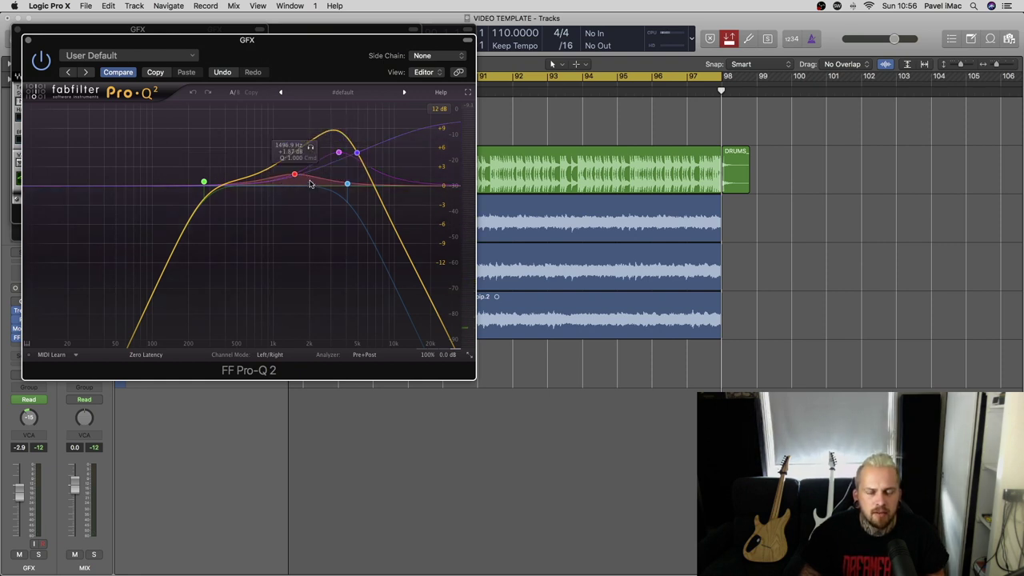
- Close the open FF Pro-Q 2, MondoMod, Phaser and Tremolator windows of the GFX track
click(29, 40)
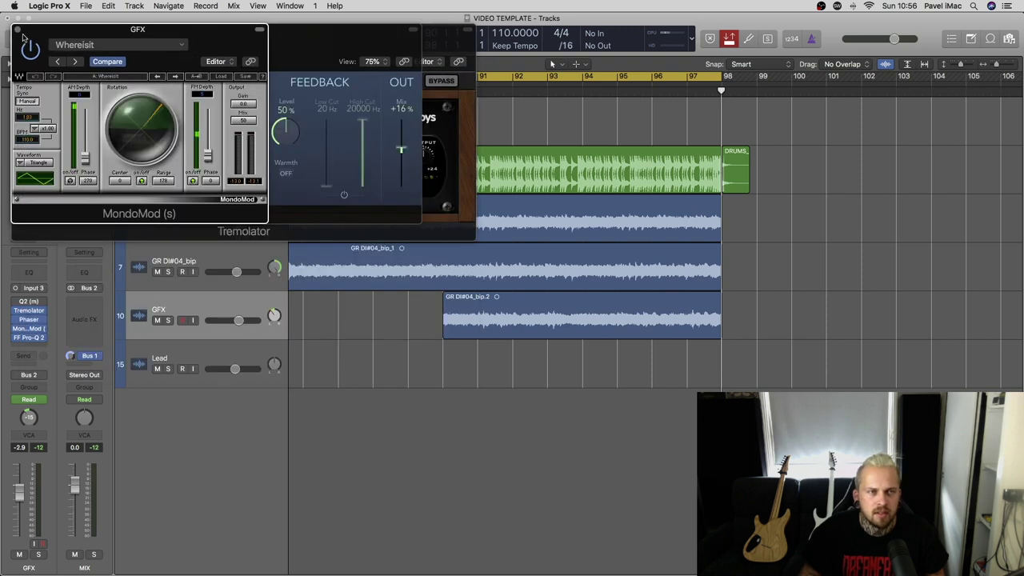
click(26, 34)
click(17, 30)
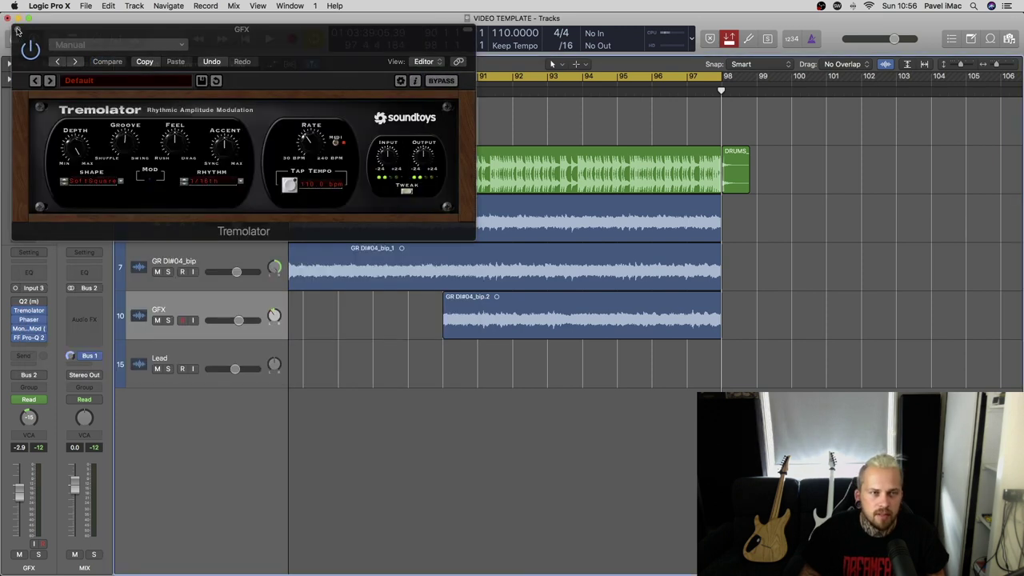
click(17, 30)
- Play the Outro in the full mix to hear the GFX part together with the drums and rhythm guitars
key(space)
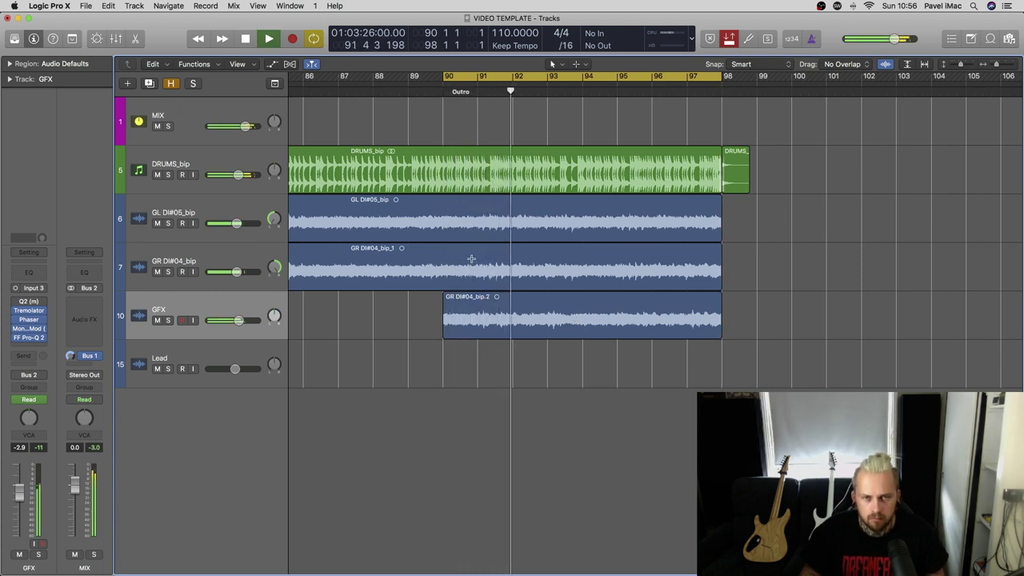
scroll(479, 235, left, 2)
scroll(485, 235, left, 4)
key(super+Left)
scroll(485, 235, left, 2)
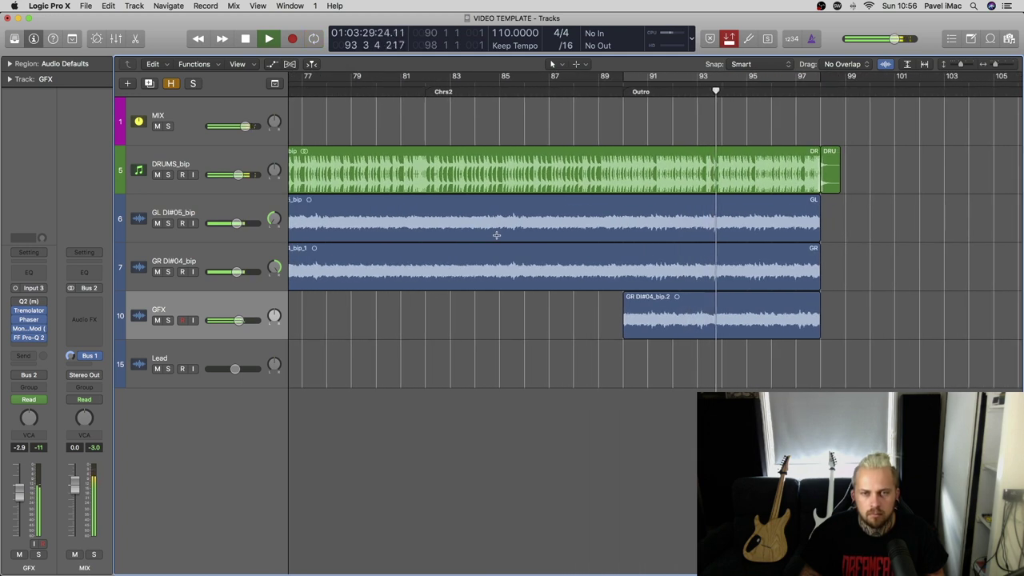
scroll(515, 234, left, 1)
scroll(528, 235, right, 5)
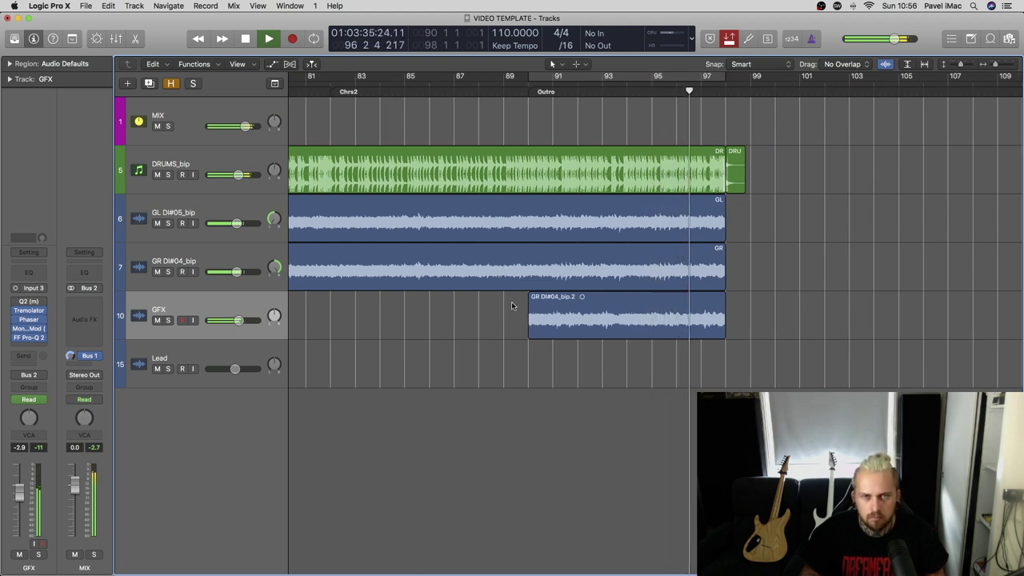
scroll(501, 301, right, 1)
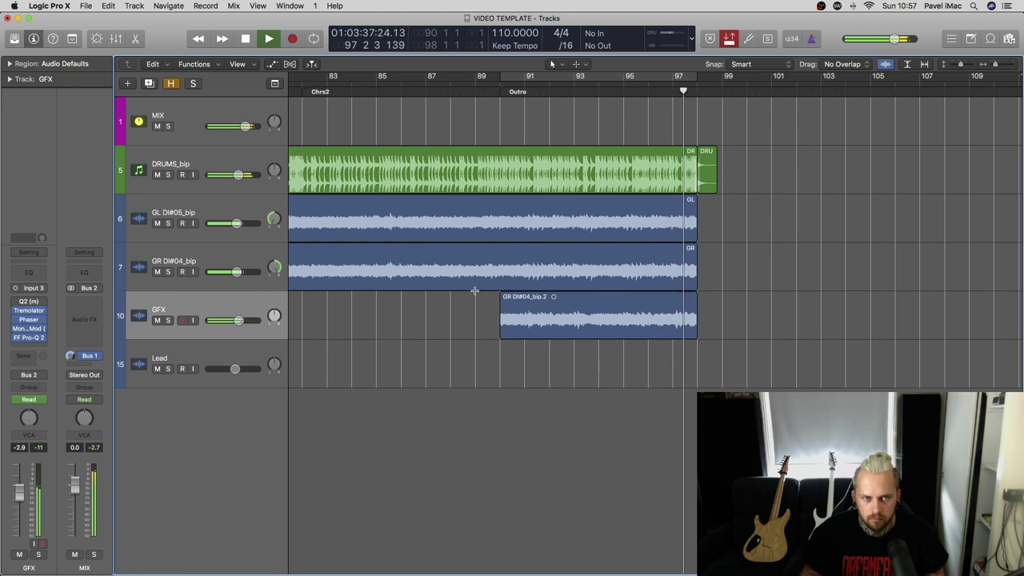
- Return to the start of the song, select the Lead track and enable its input monitoring
scroll(474, 291, left, 1)
scroll(502, 286, down, 3)
scroll(502, 288, left, 10)
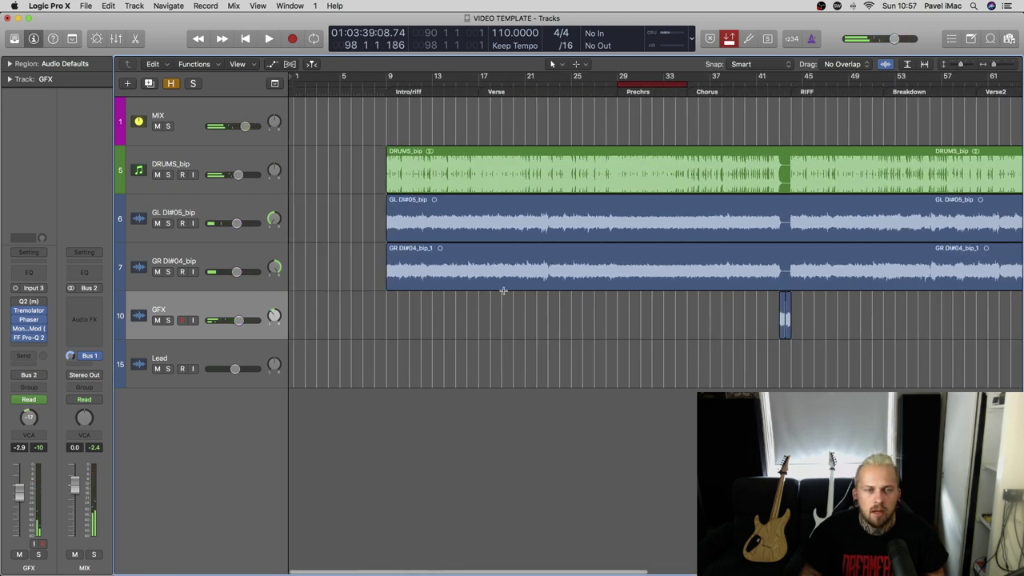
click(236, 353)
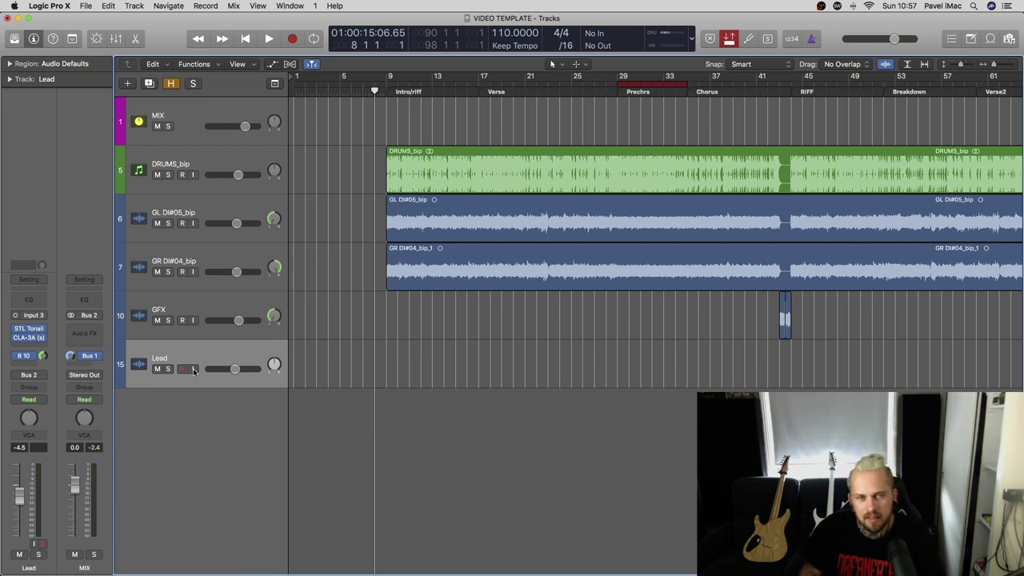
click(193, 368)
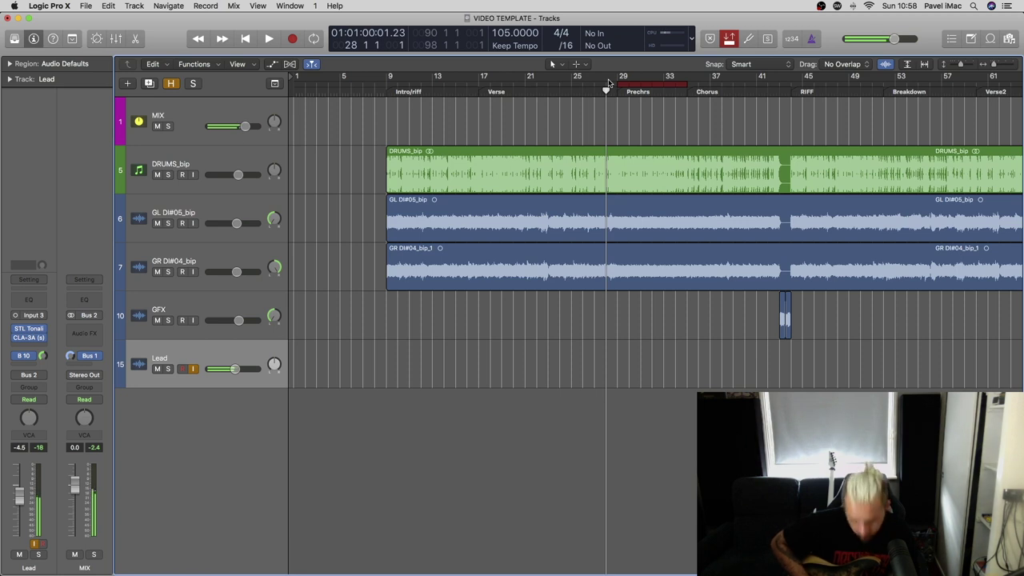
- Record a guitar take on the Lead track from bar 28 through the Prechrs section into the Chorus, then stop
scroll(708, 341, up, 2)
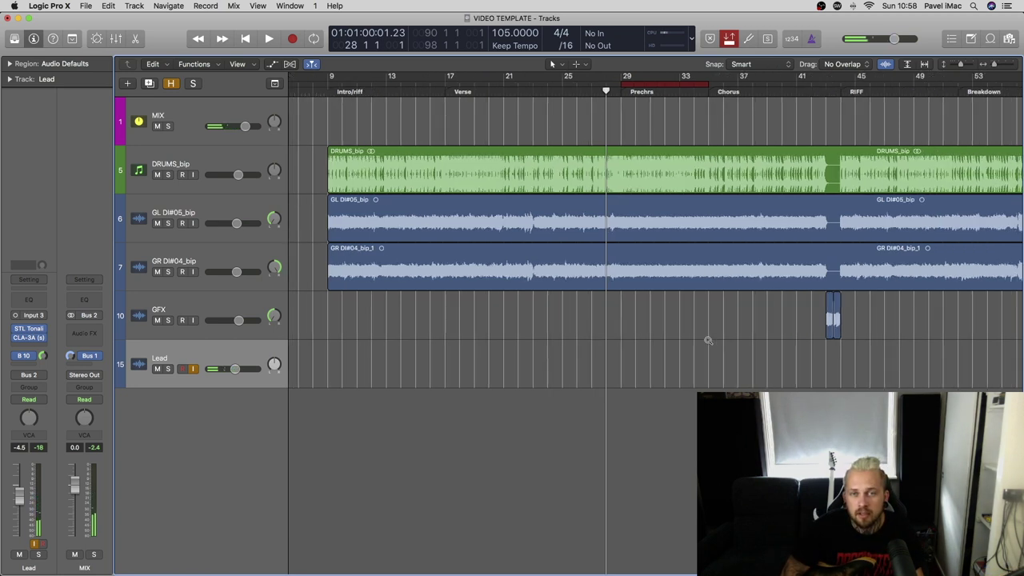
scroll(663, 313, down, 2)
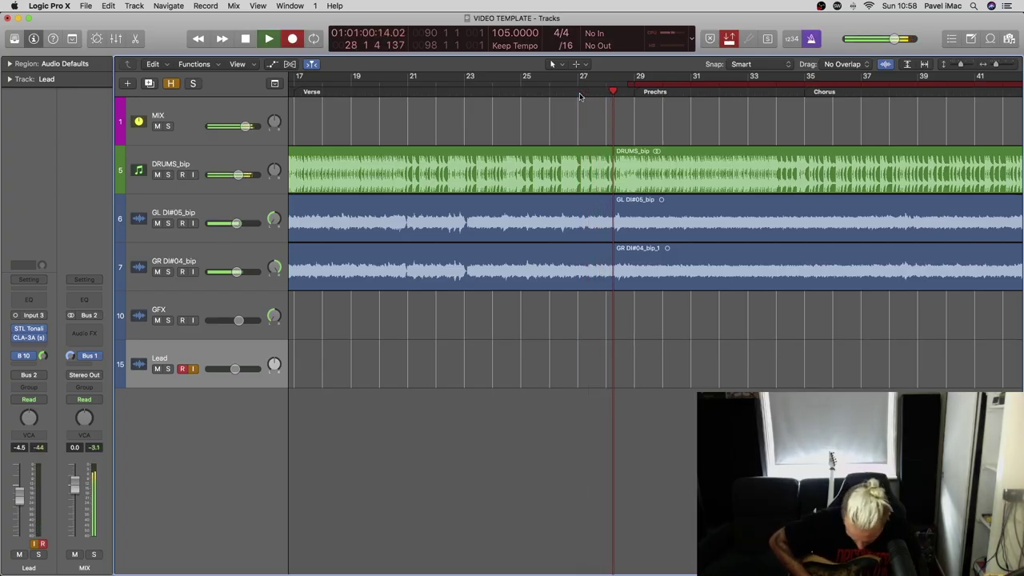
key(r)
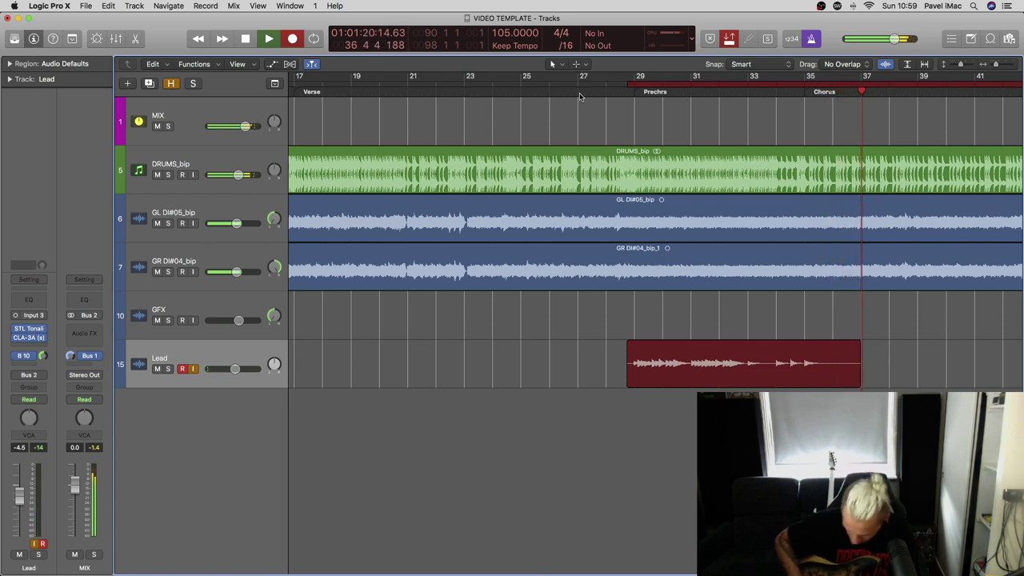
key(space)
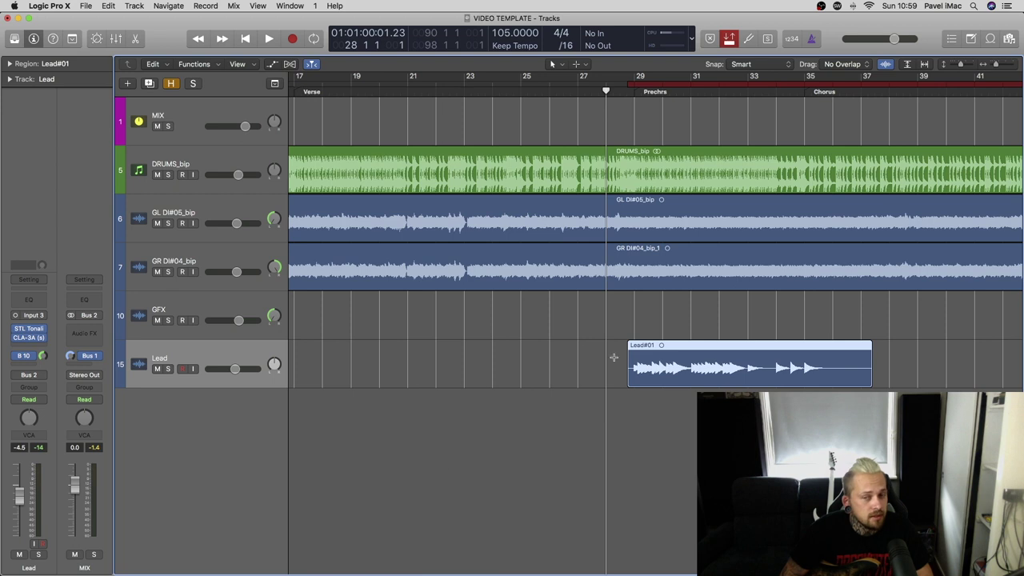
- Add a second Lead track with duplicate settings and place the playhead at the Prechrs marker on bar 29
key(super+d)
scroll(606, 367, up, 3)
scroll(608, 368, right, 4)
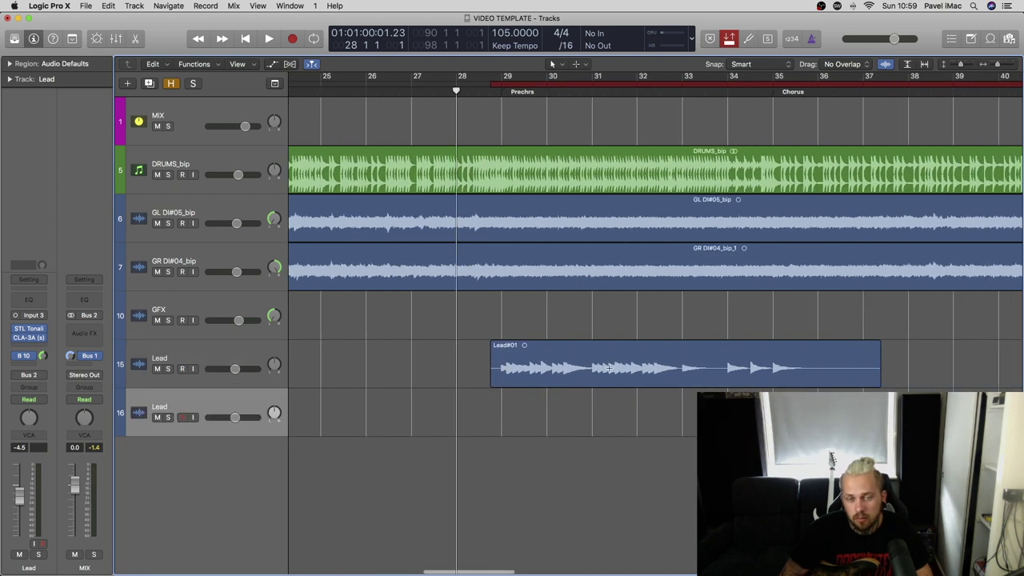
click(489, 93)
drag(593, 372, 568, 370)
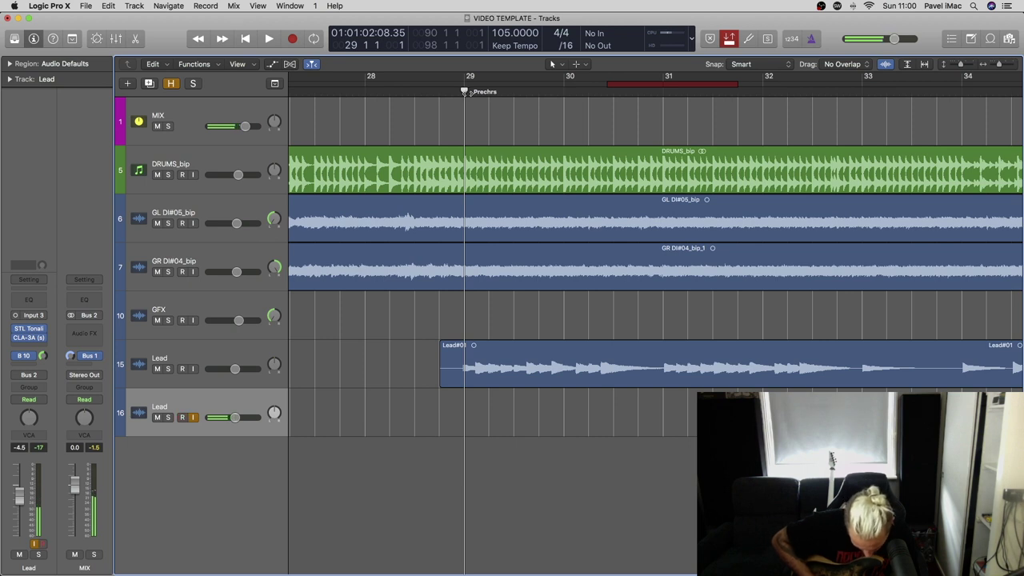
- Record a short harmony guitar take on the second Lead track between bars 30 and 32, then stop
key(space)
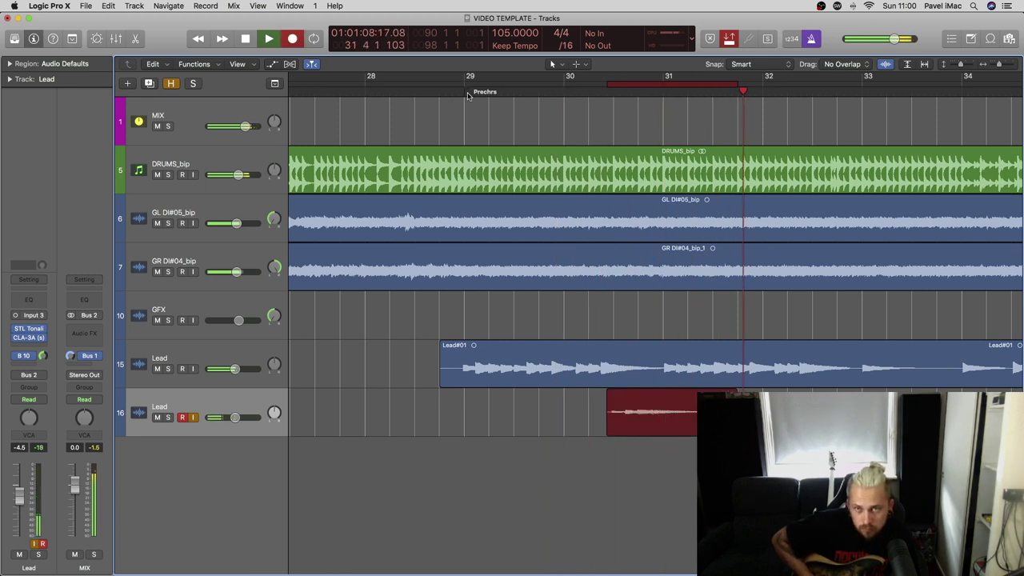
key(space)
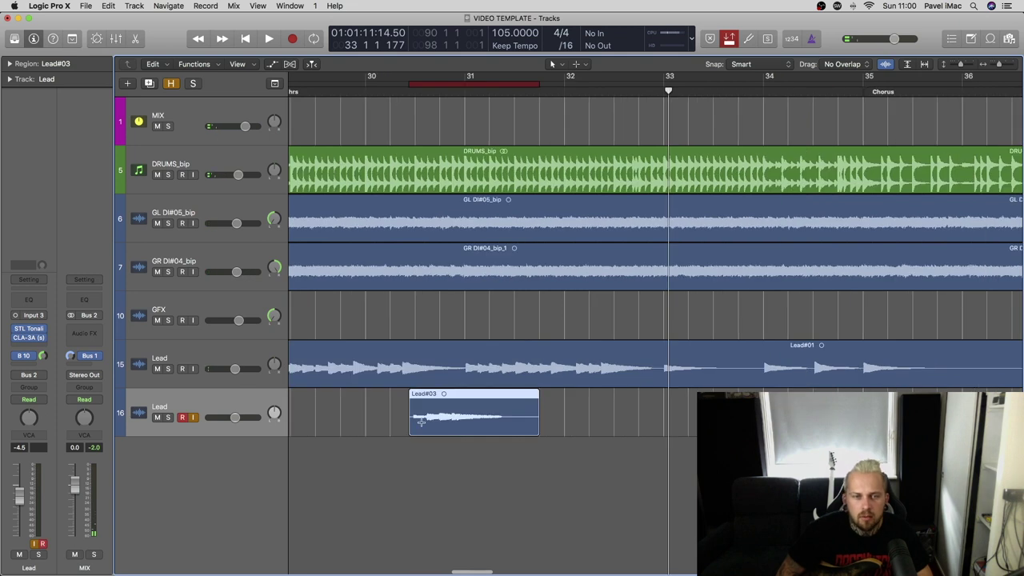
- Copy the short Lead take two bars on to bar 32, adjust its start and add a fade-out
click(415, 92)
drag(413, 415, 480, 422)
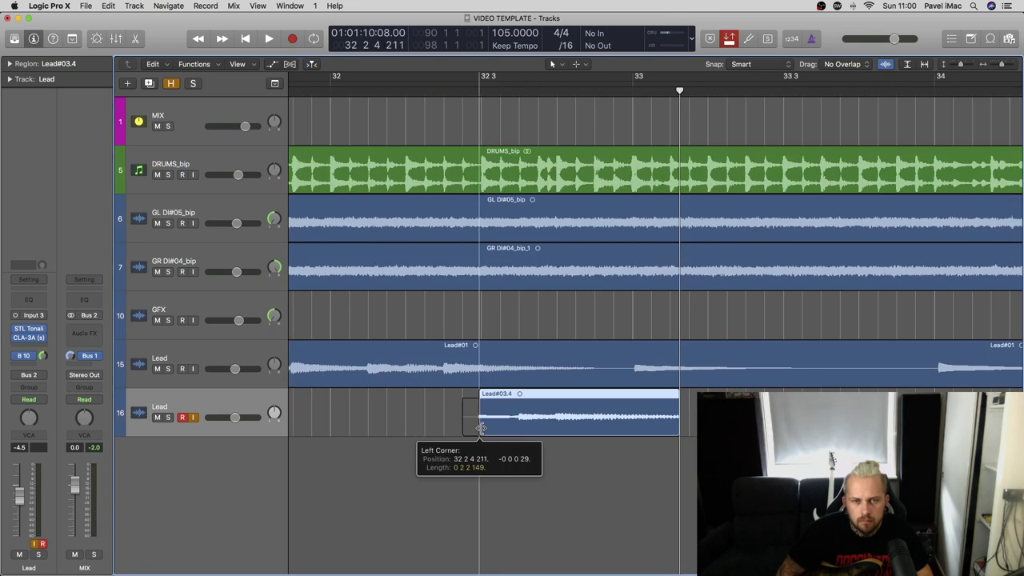
drag(741, 391, 636, 392)
- Shorten the end of the original harmony take at bar 30 and give it a fade-out
scroll(673, 377, down, 3)
scroll(673, 376, left, 4)
scroll(673, 377, left, 3)
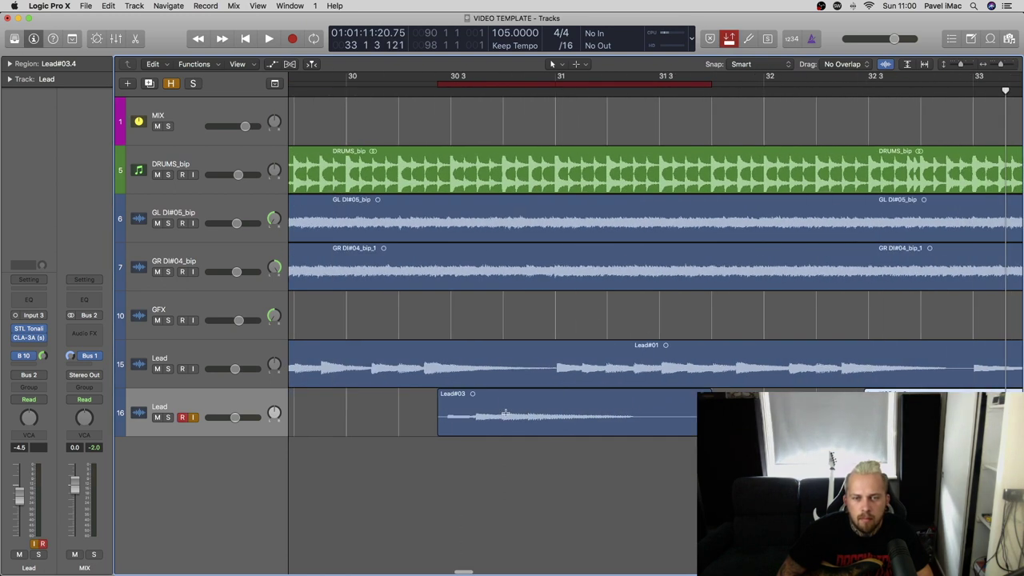
drag(710, 430, 637, 430)
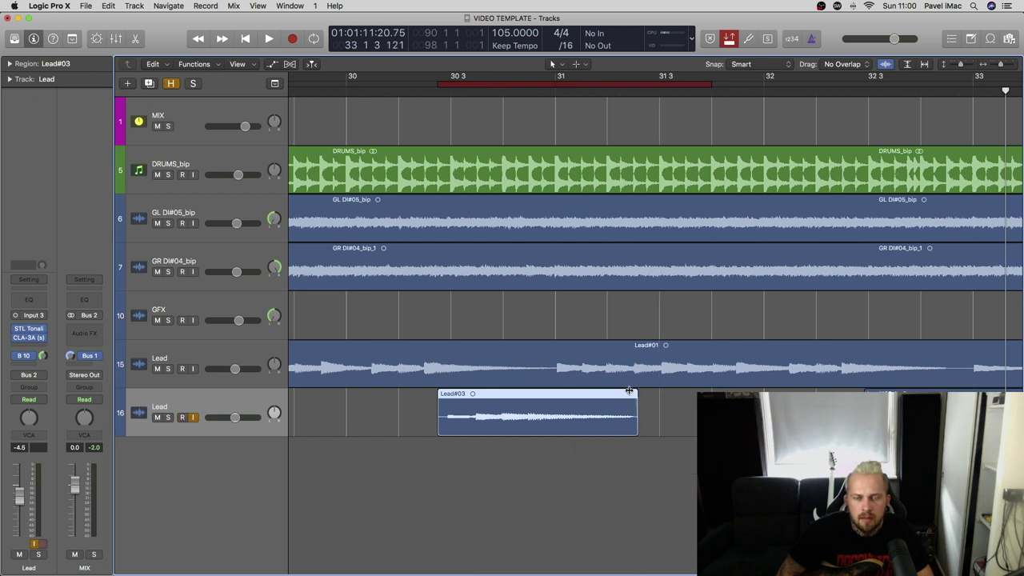
drag(634, 390, 561, 392)
- Select the long Lead region together with both short harmony regions and mix them down to mono
key(super+Left)
key(super+Left)
key(super+Left)
key(super+Left)
key(super+Left)
key(super+Left)
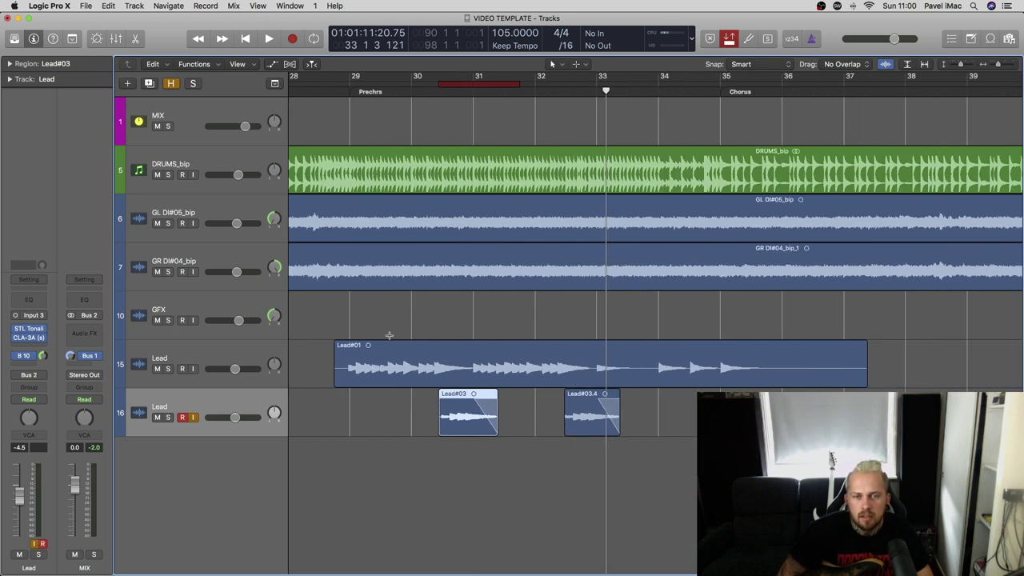
drag(318, 348, 685, 460)
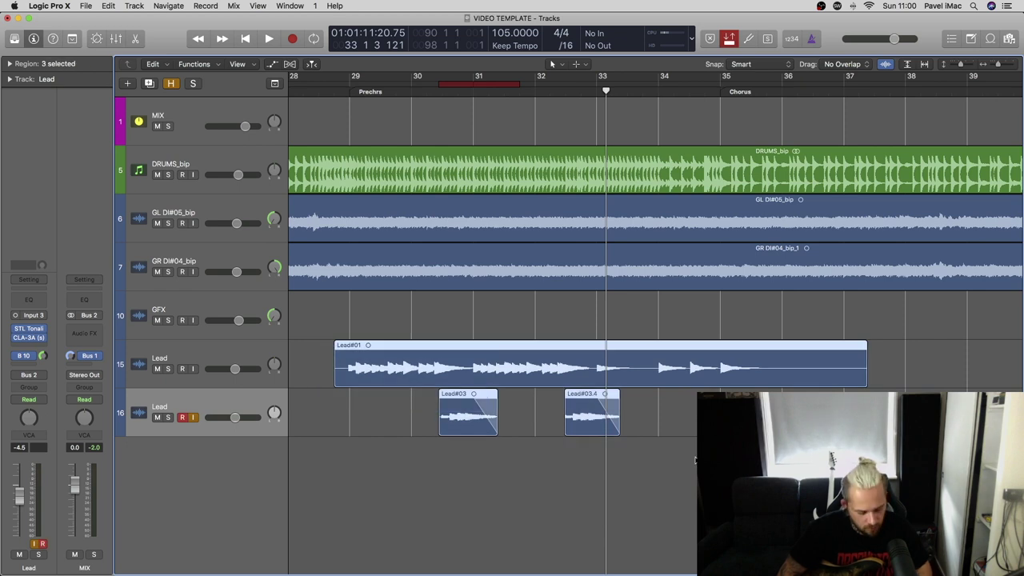
key(super+j)
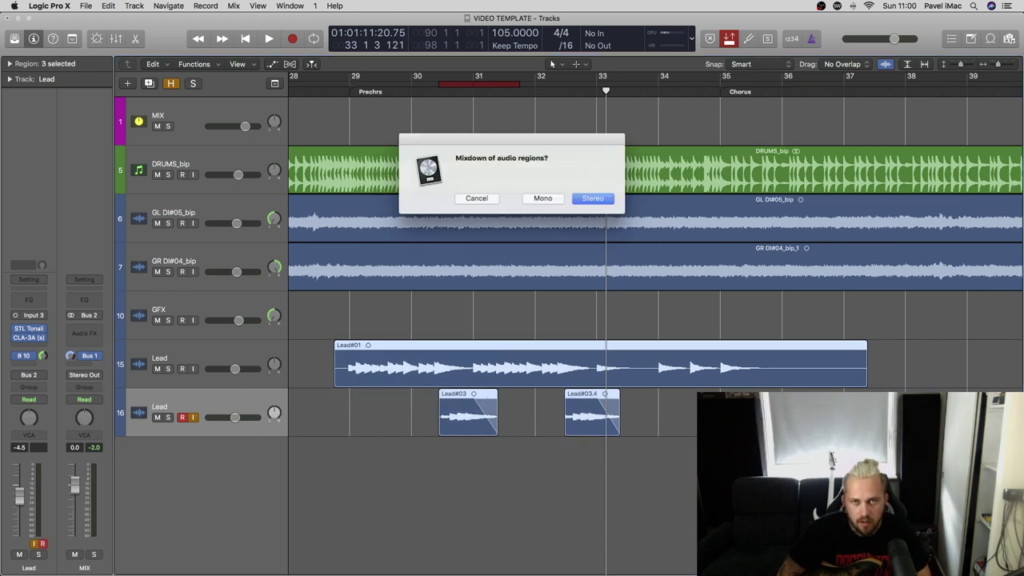
click(549, 199)
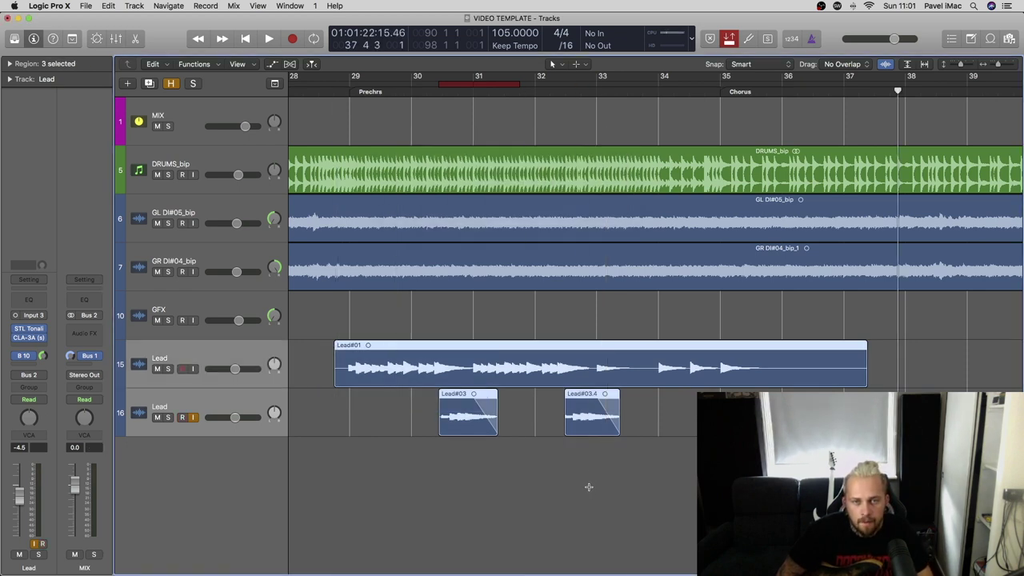
- Copy the mixed Lead region from the Prechrs section to the PreCH section around bar 68
drag(408, 371, 790, 374)
click(464, 400)
drag(328, 372, 326, 372)
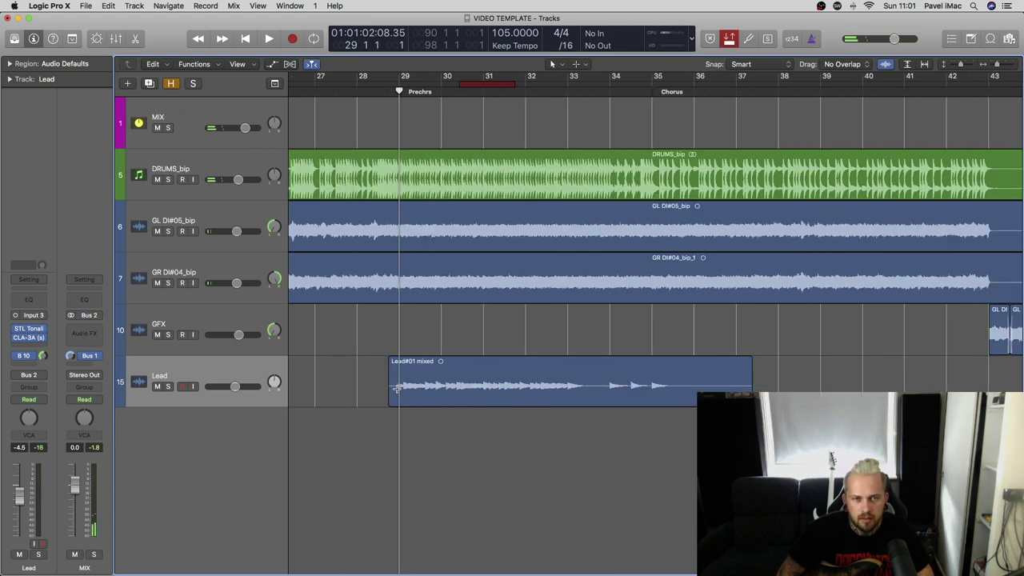
drag(399, 391, 925, 376)
scroll(869, 359, right, 10)
scroll(831, 344, right, 10)
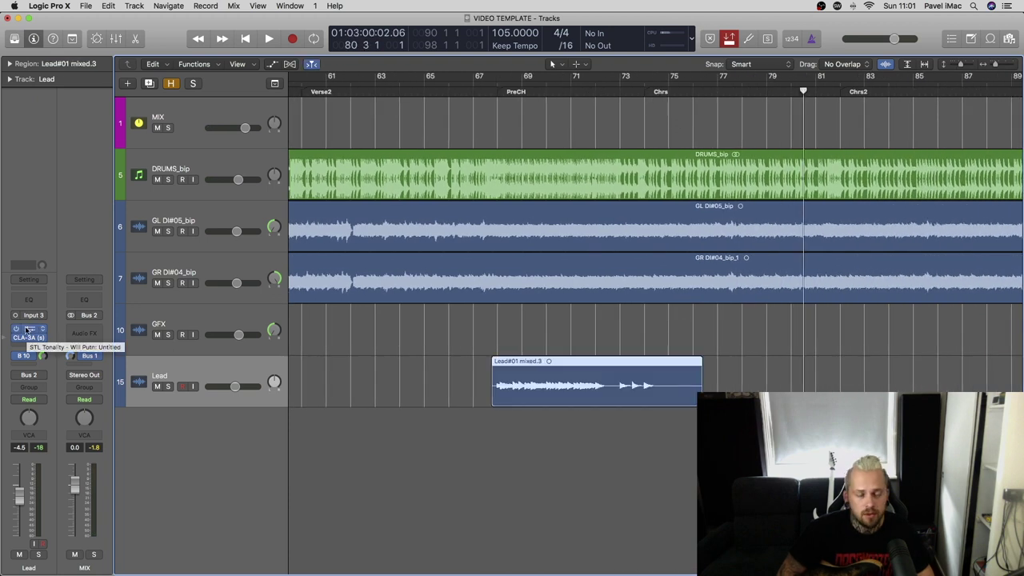
- Inspect the Lead track's STL Tonality amp and its CLA-3A compressor, playing from the PreCH marker
click(29, 330)
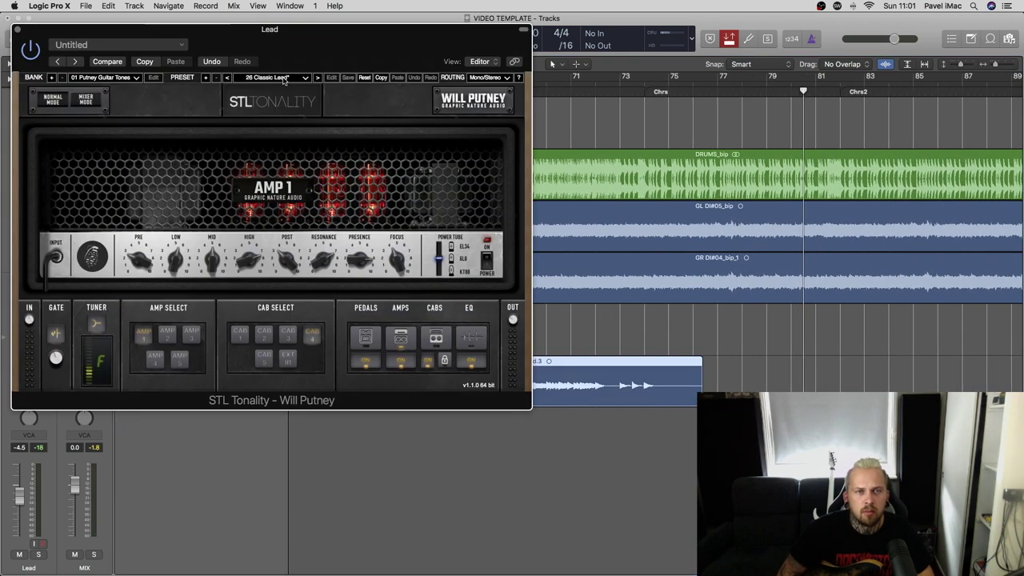
click(17, 32)
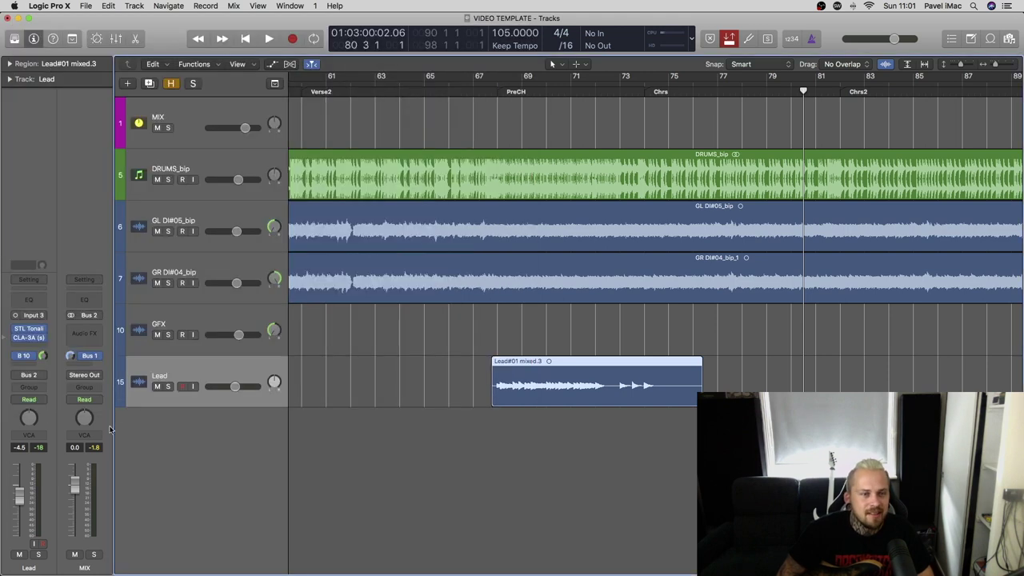
click(32, 337)
click(499, 94)
key(space)
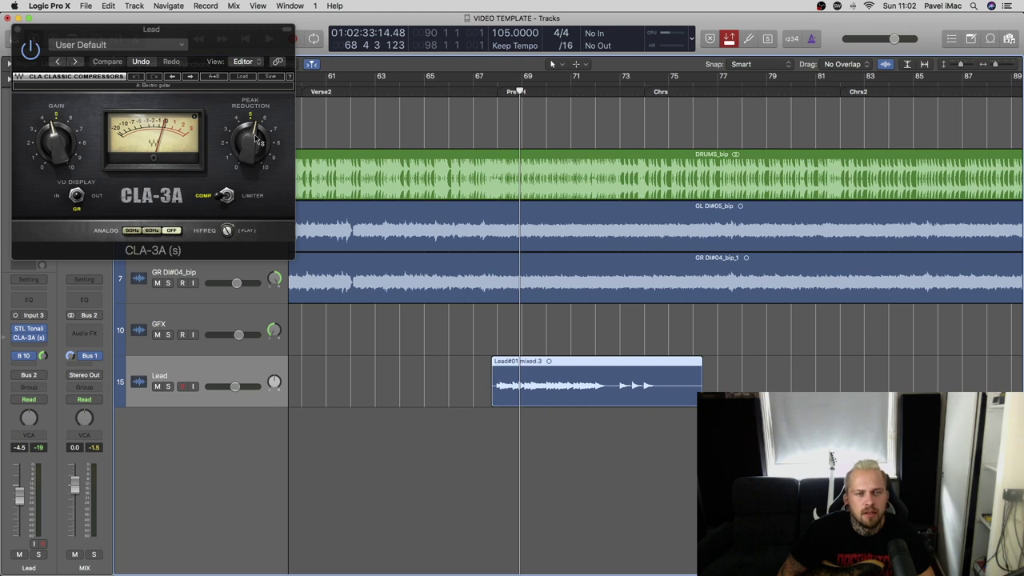
click(490, 95)
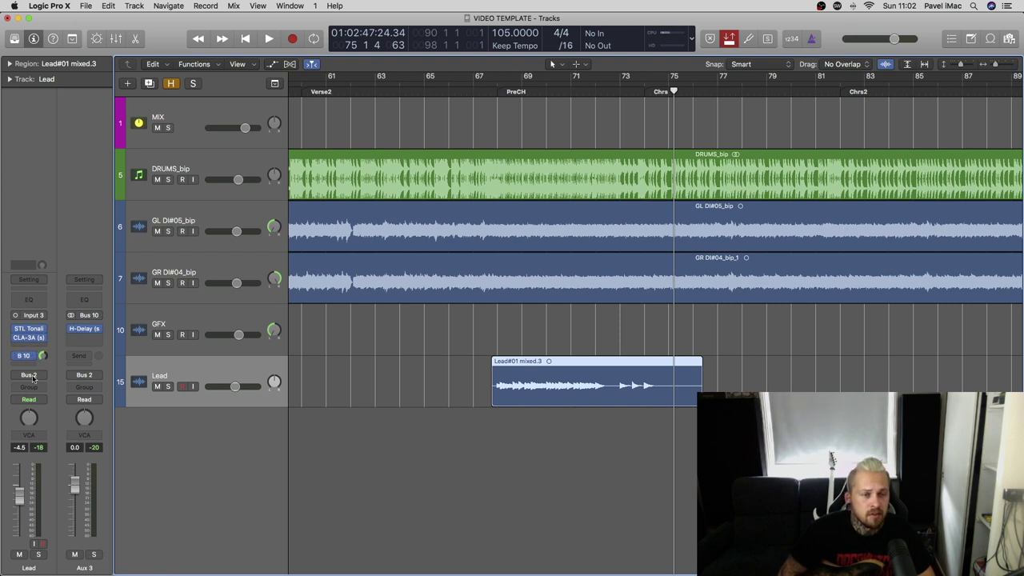
- Check that the Lead track sends to Bus 10 (Aux 3) and open the H-Delay on that aux
click(30, 356)
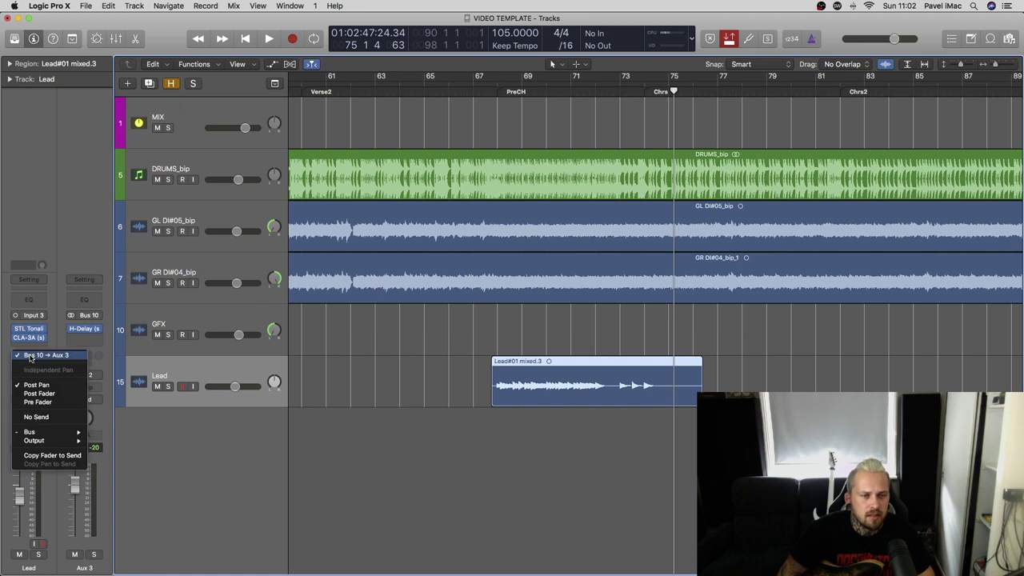
mouse_move(42, 432)
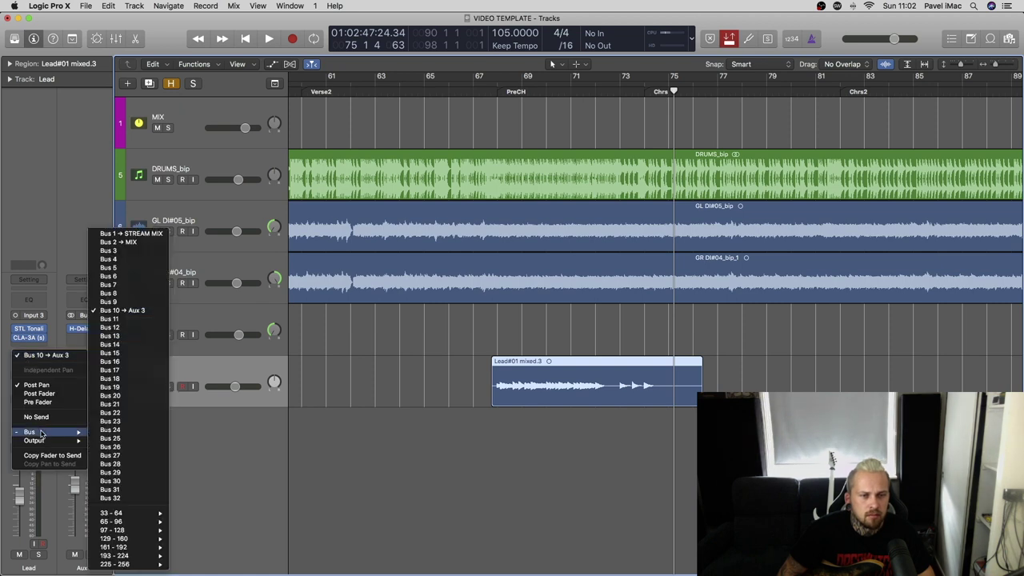
click(124, 310)
click(85, 329)
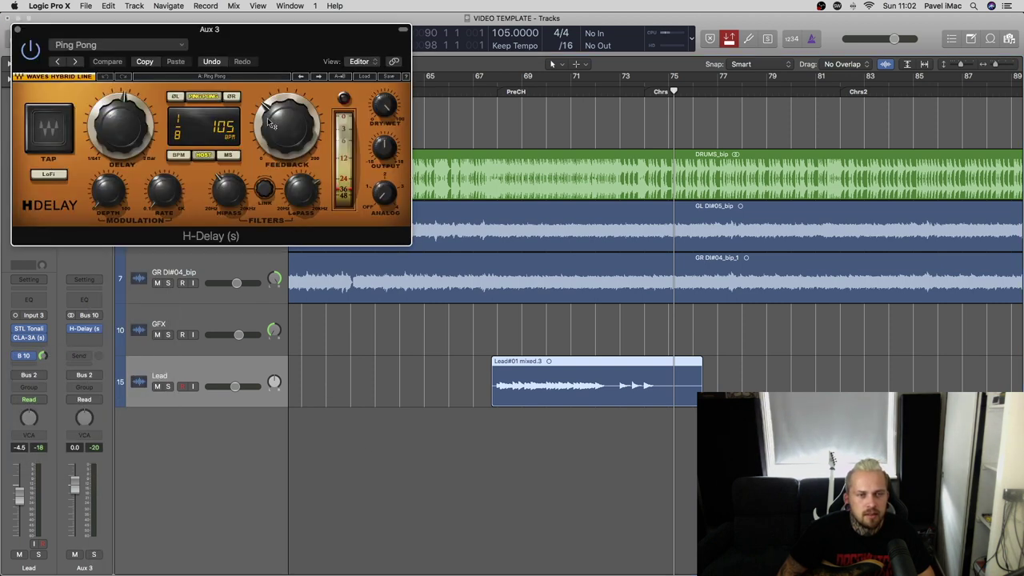
drag(248, 39, 356, 104)
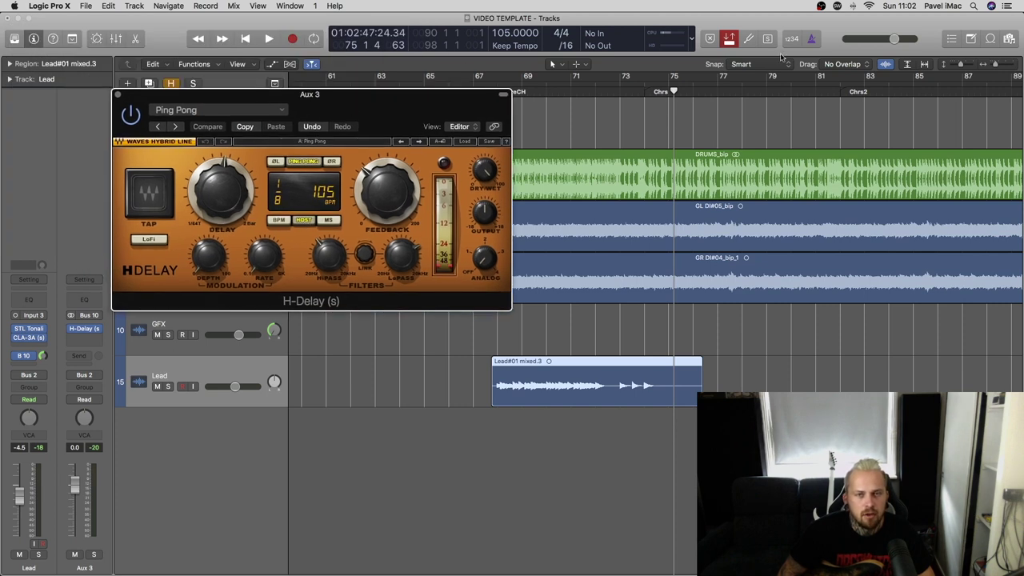
- Examine the H-Delay's high-pass and low-pass filters and play the Lead track soloed from the PreCH marker at bar 68
scroll(632, 80, left, 5)
click(587, 92)
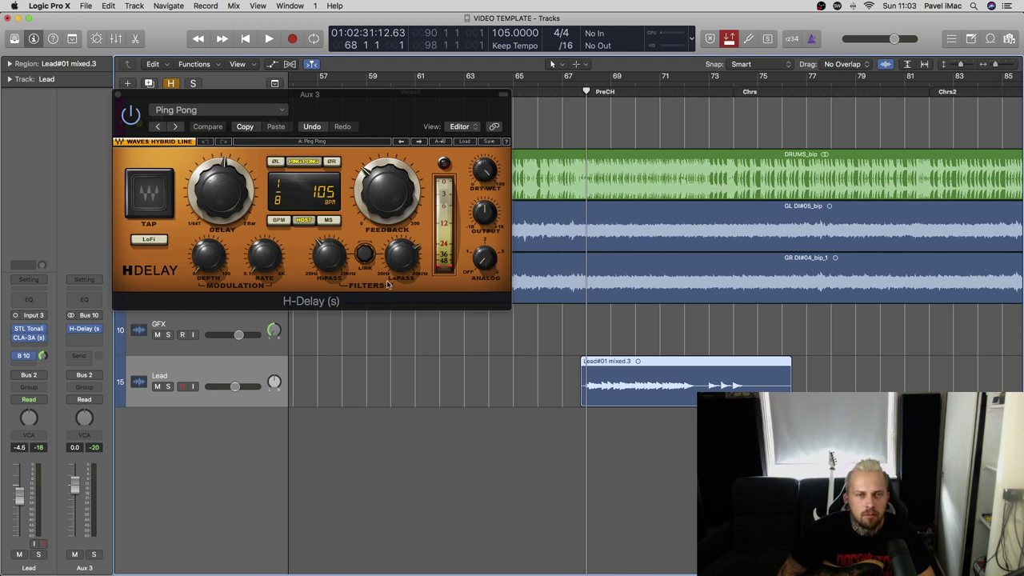
click(337, 264)
click(406, 259)
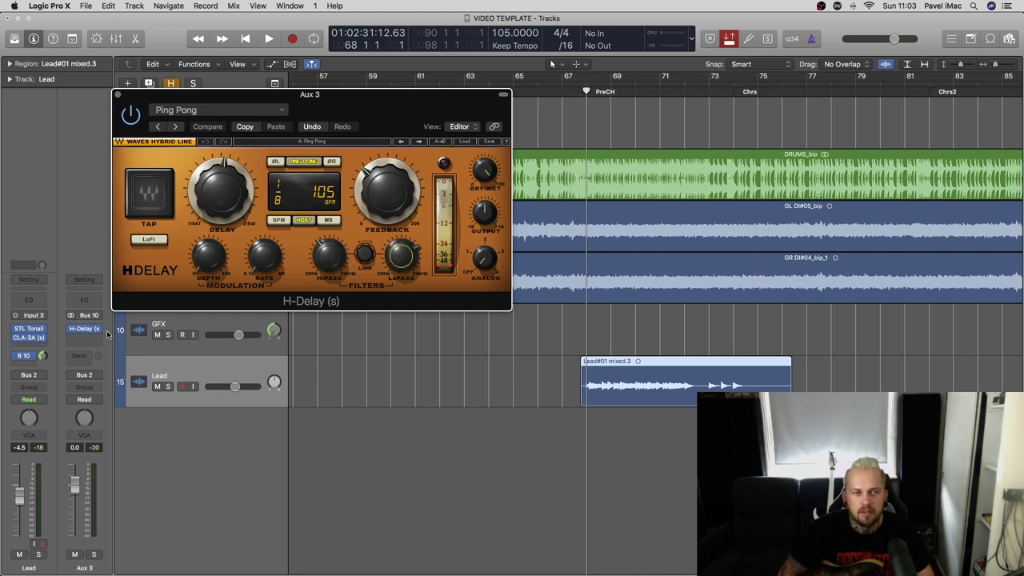
key(s)
key(space)
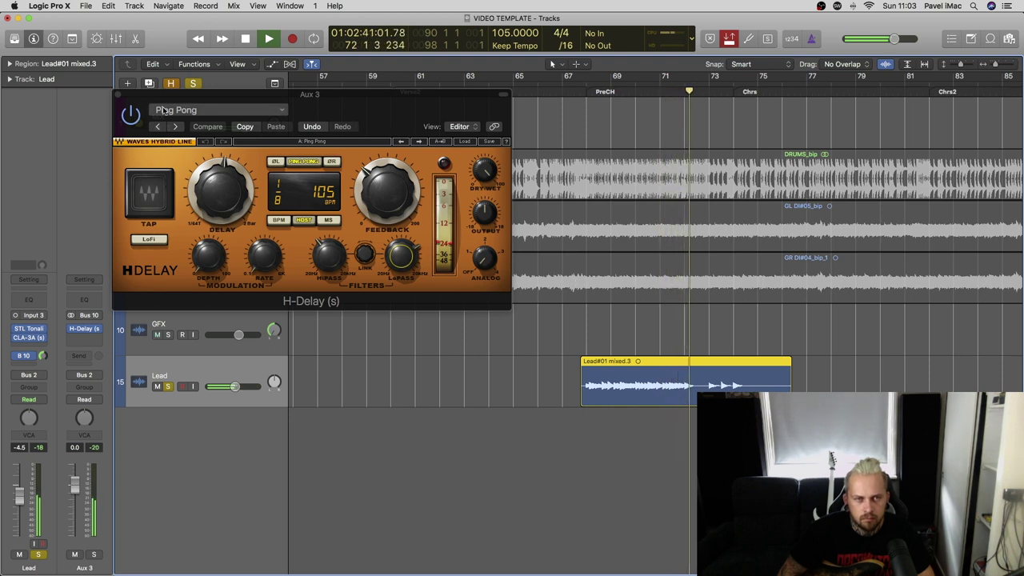
key(s)
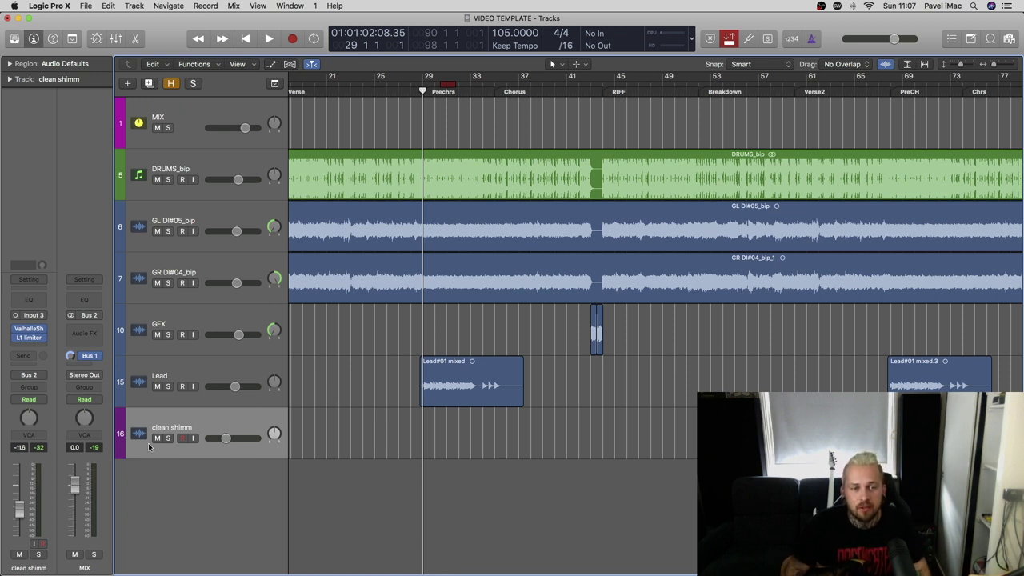
- Enable input monitoring on the clean shimm track and set its ValhallaShimmer mix to 0.81
click(193, 439)
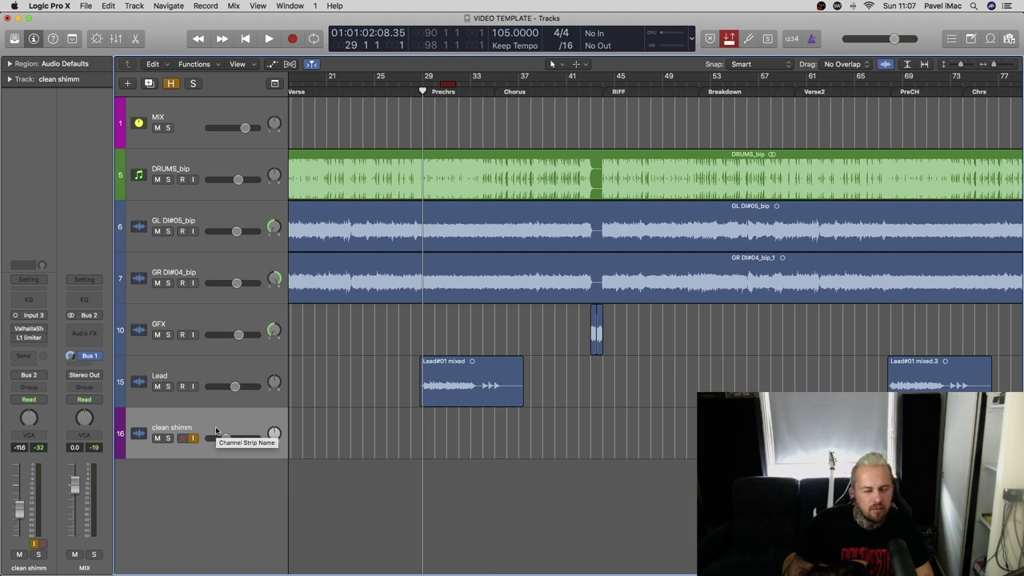
click(30, 329)
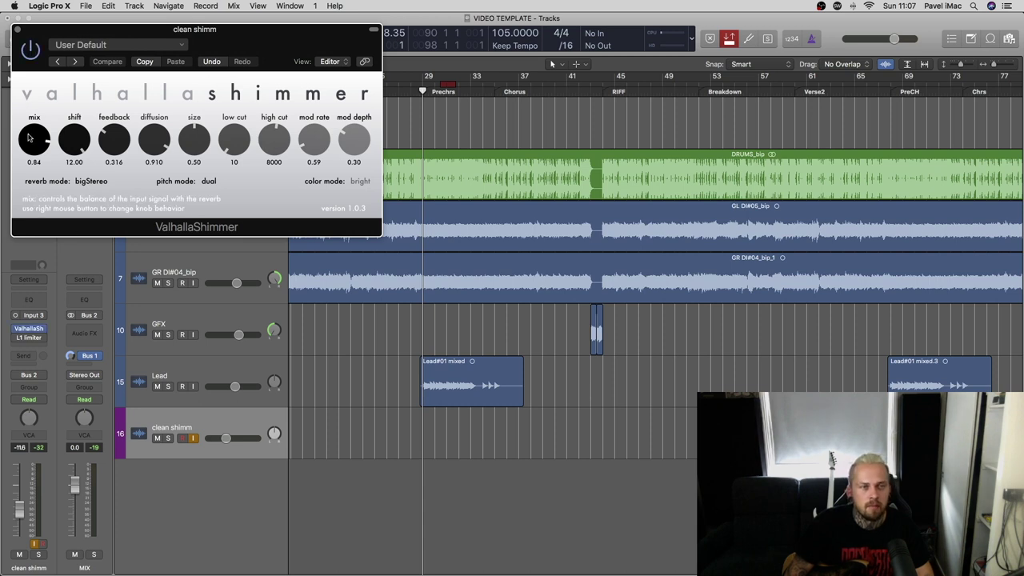
drag(29, 139, 32, 137)
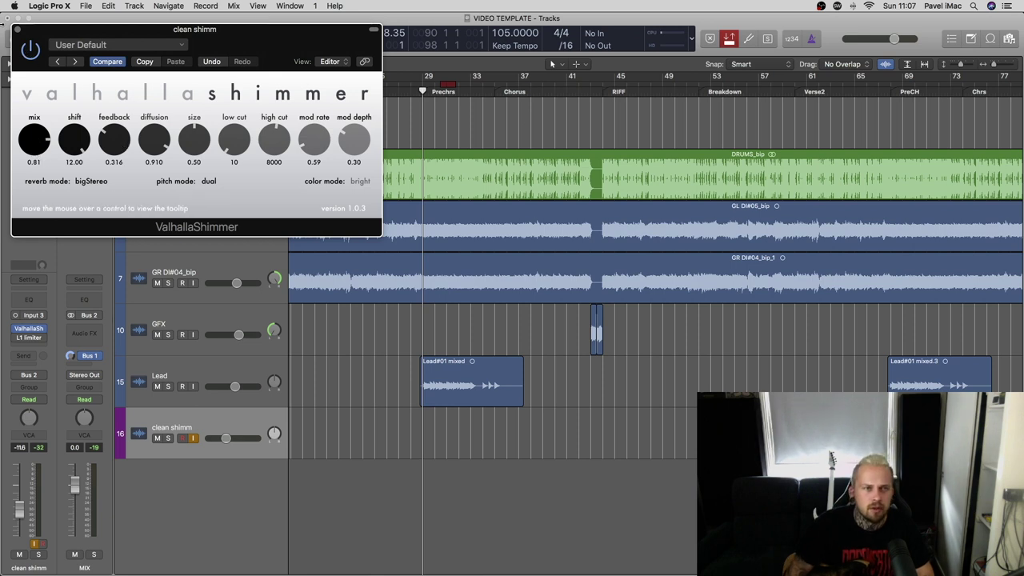
click(17, 30)
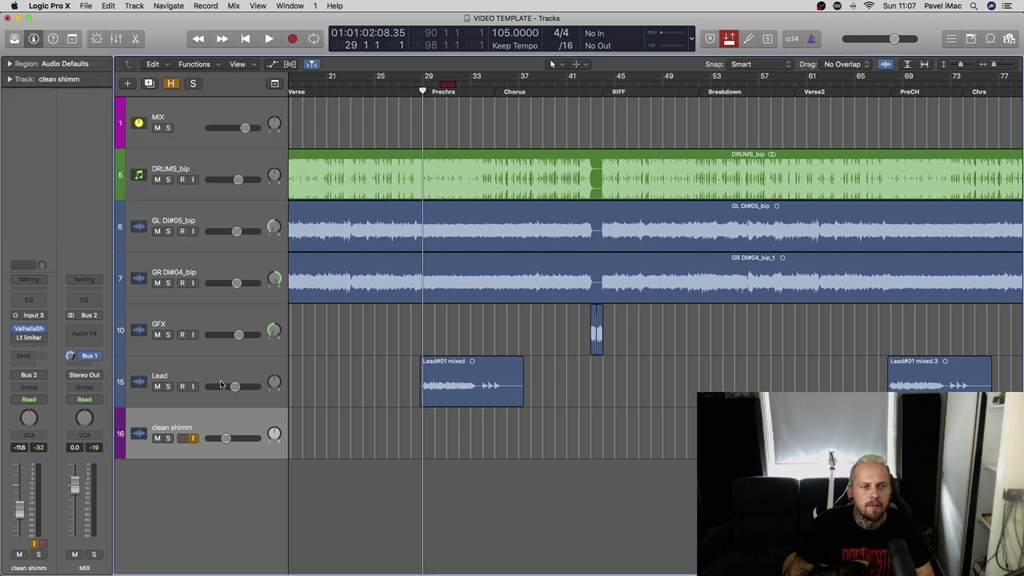
- Switch on the clean shimm track's L1 limiter, link its controls and raise the threshold to about -24 dB
click(29, 337)
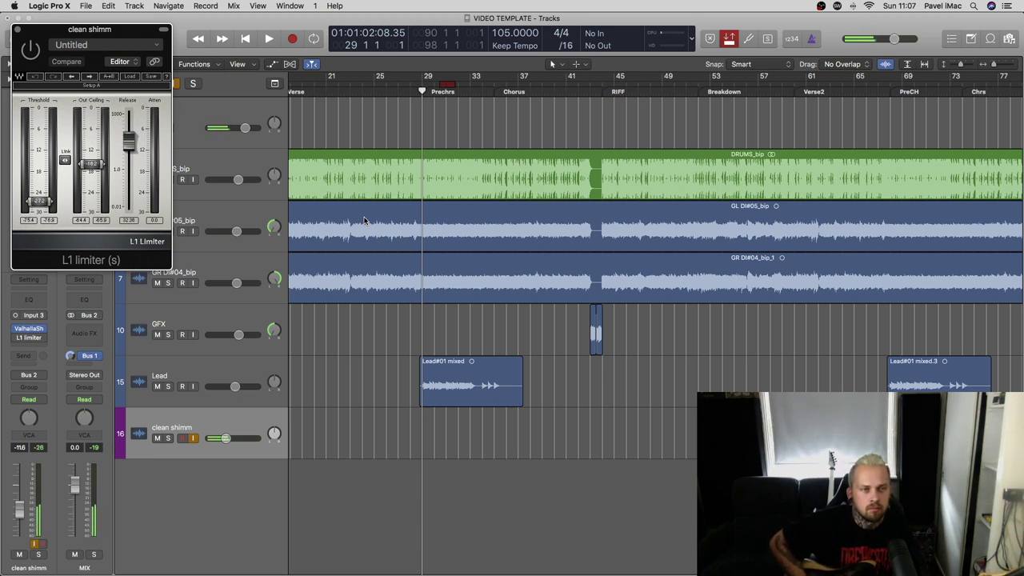
click(29, 57)
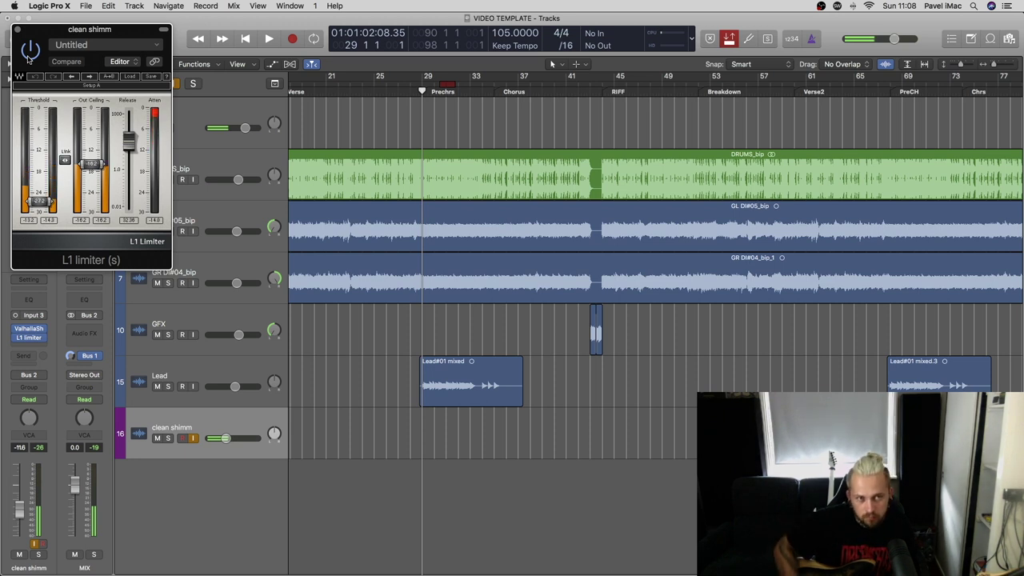
drag(67, 161, 42, 154)
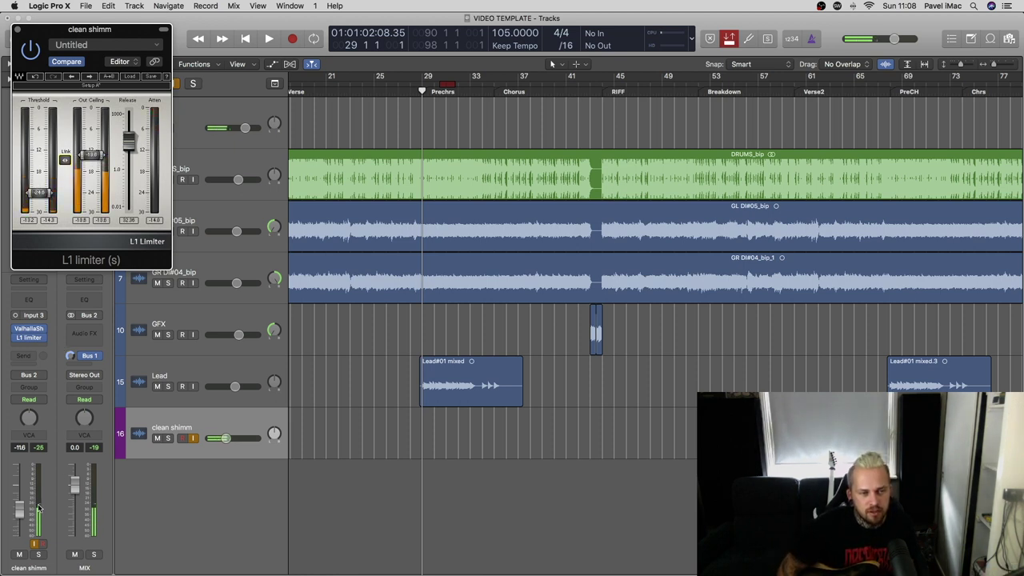
click(16, 30)
- Record a clean shimm guitar take through the Chorus, starting from just before the Chorus marker
click(472, 88)
key(super+Right)
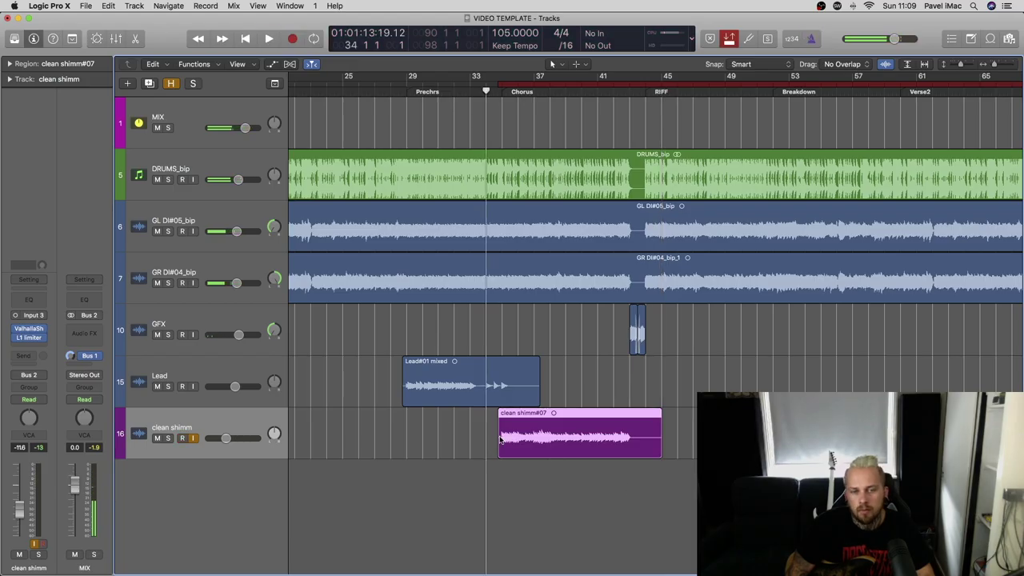
- Trim the clean shimm take to the eight-bar Chorus and copy it to the Chrs and Chrs2 sections
drag(499, 436, 629, 439)
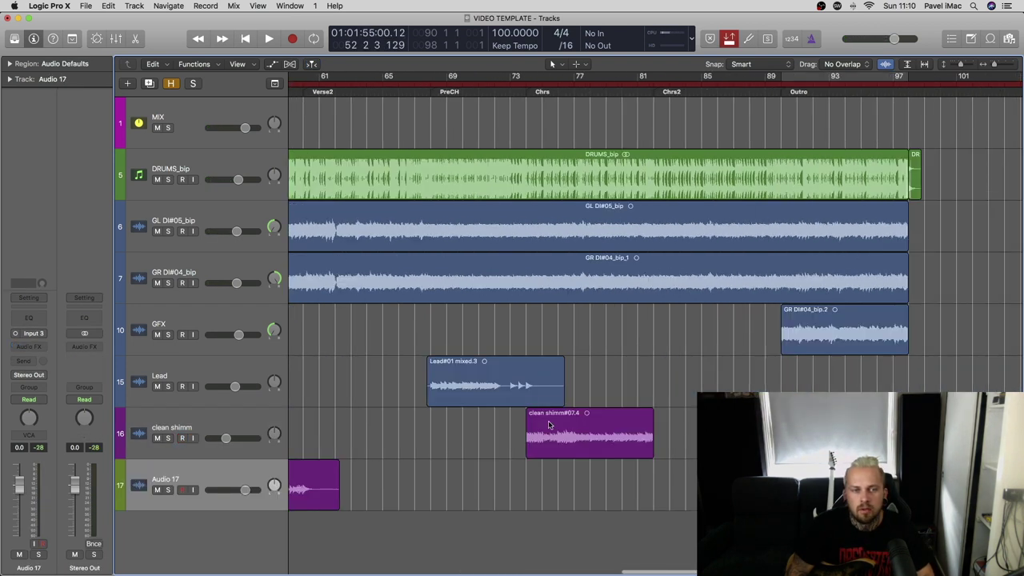
drag(551, 425, 677, 425)
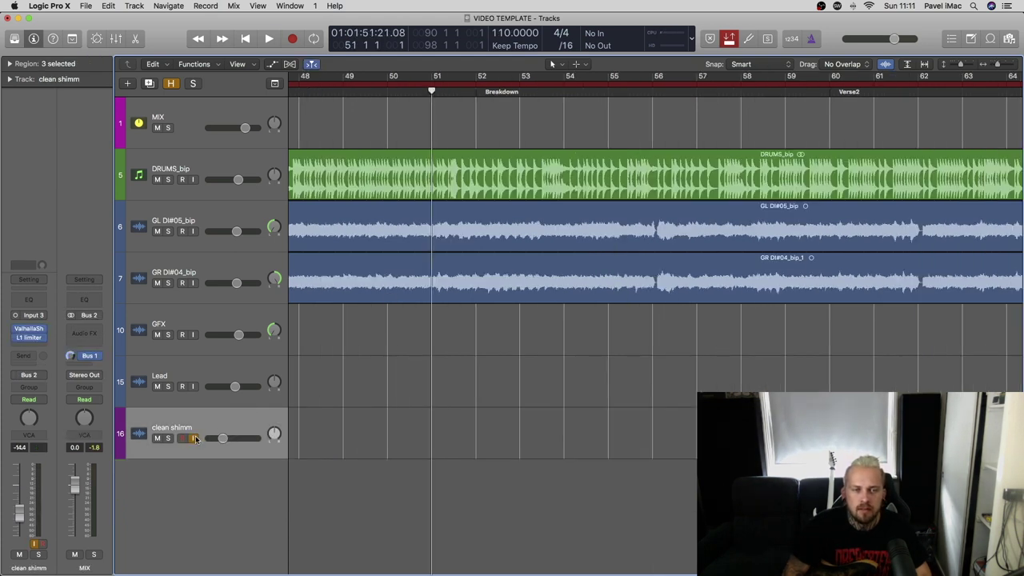
- Record a clean shimm guitar part from just before the Breakdown marker, punching in a second take shortly after bar 57
scroll(354, 387, right, 1)
click(451, 435)
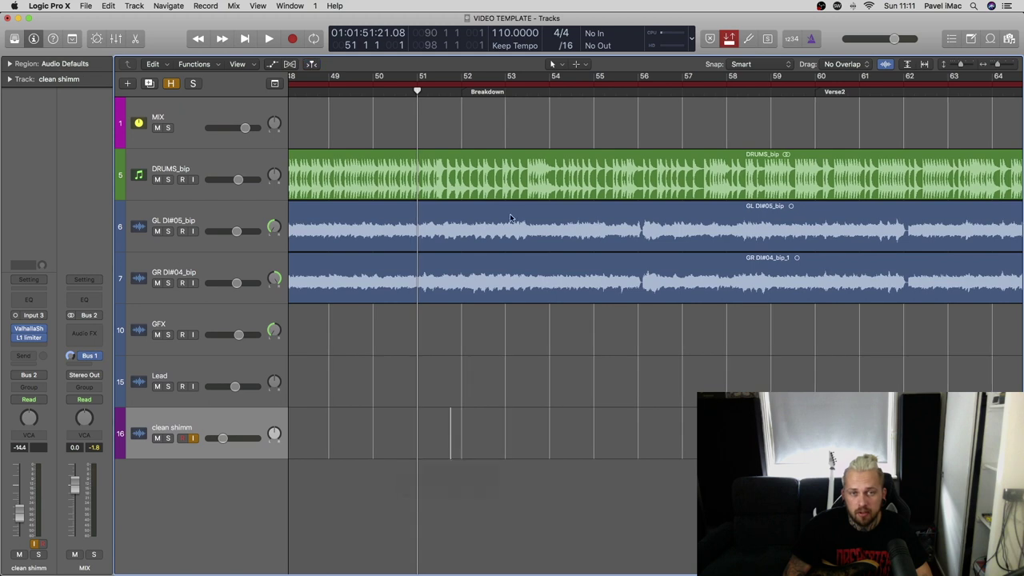
key(r)
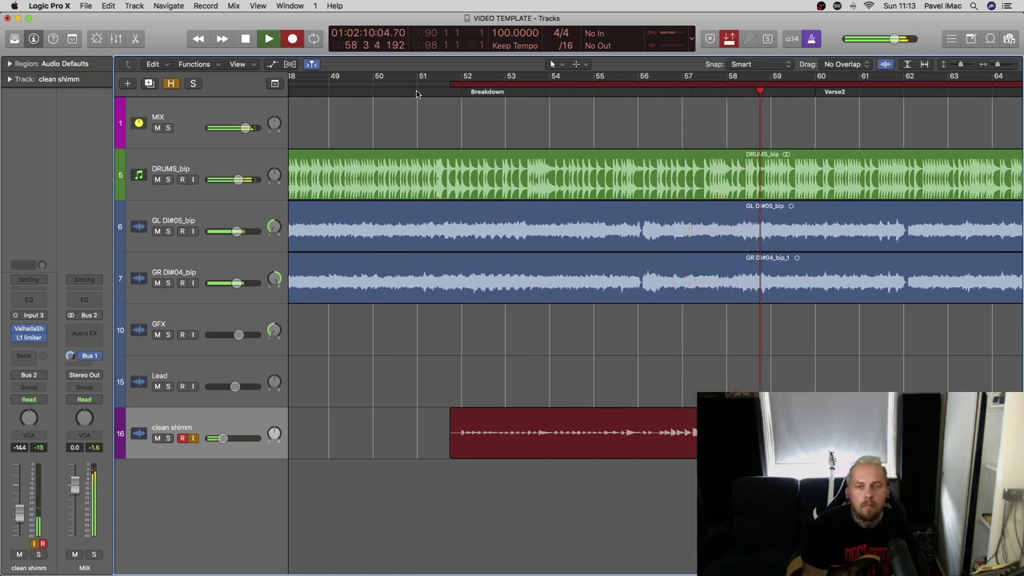
key(space)
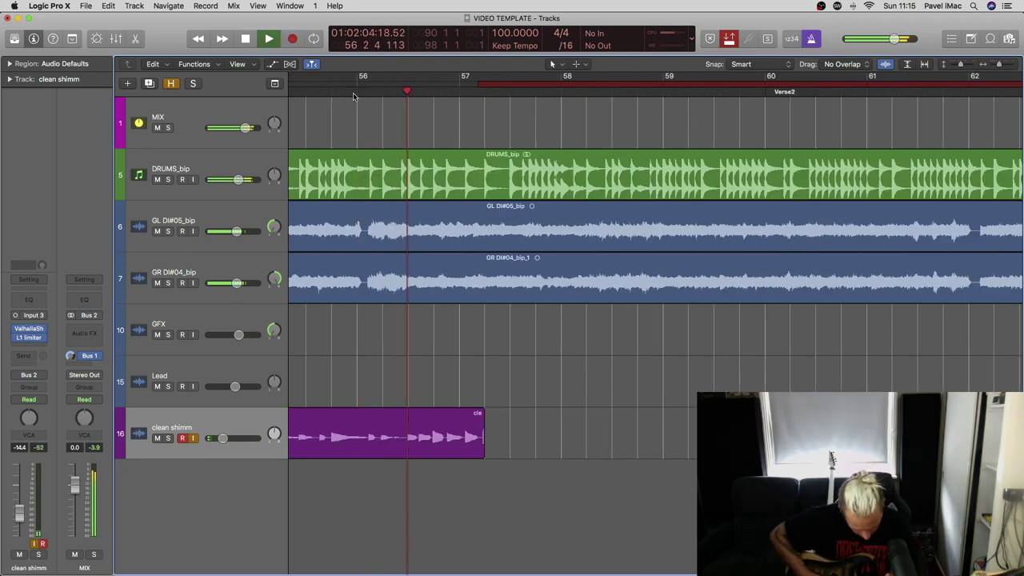
key(r)
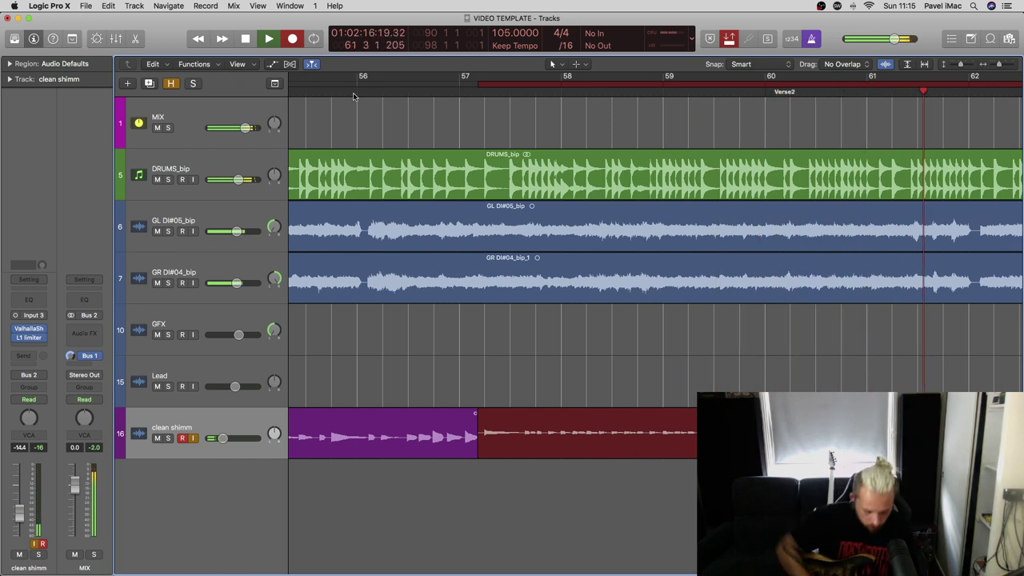
key(space)
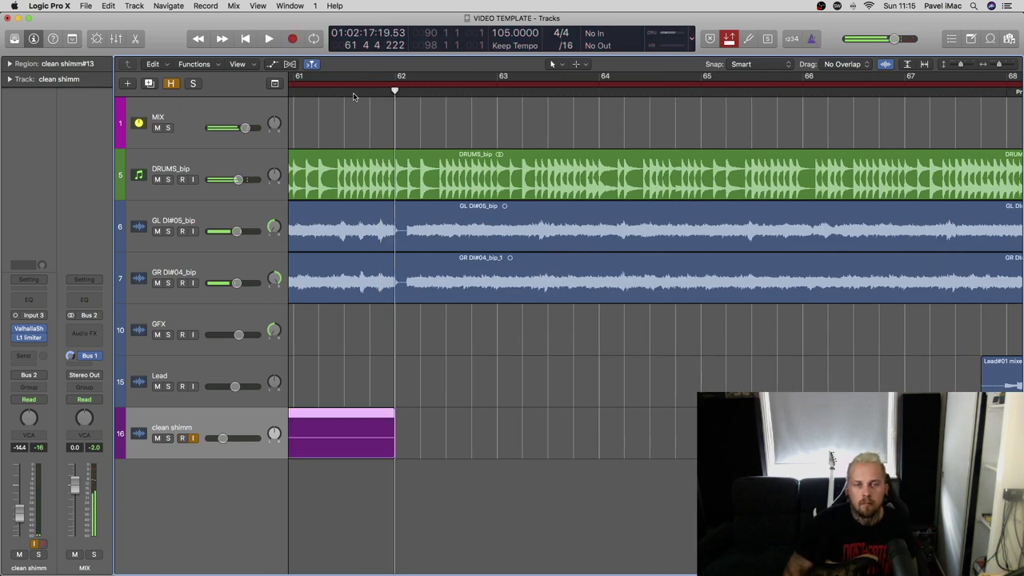
- Join the two Breakdown takes on the clean shimm track just after bar 57, and switch off the track's record arming and input monitoring
scroll(529, 375, left, 10)
click(473, 427)
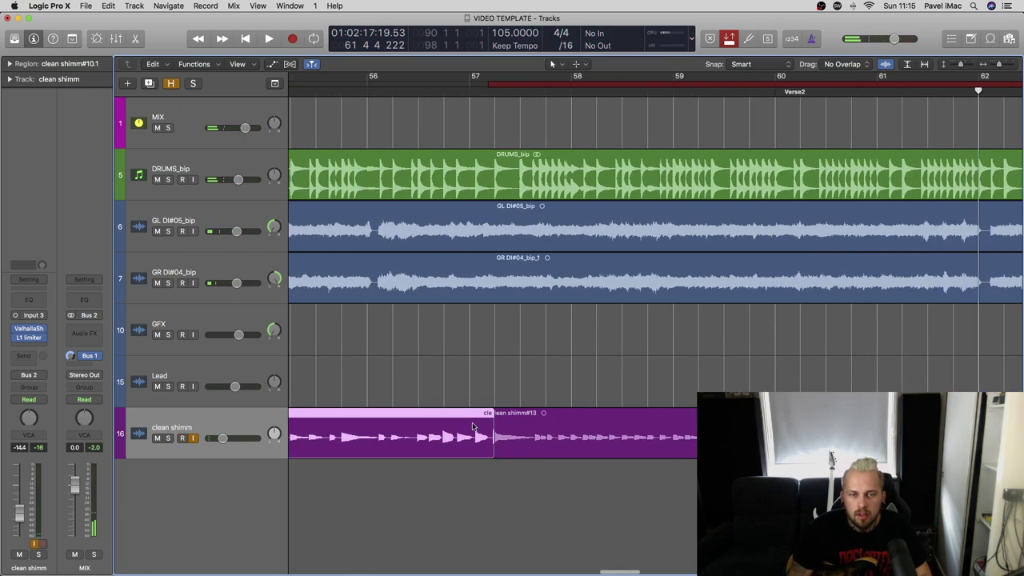
key(super+Right)
key(super+Right)
key(super+Right)
scroll(544, 430, right, 5)
click(679, 413)
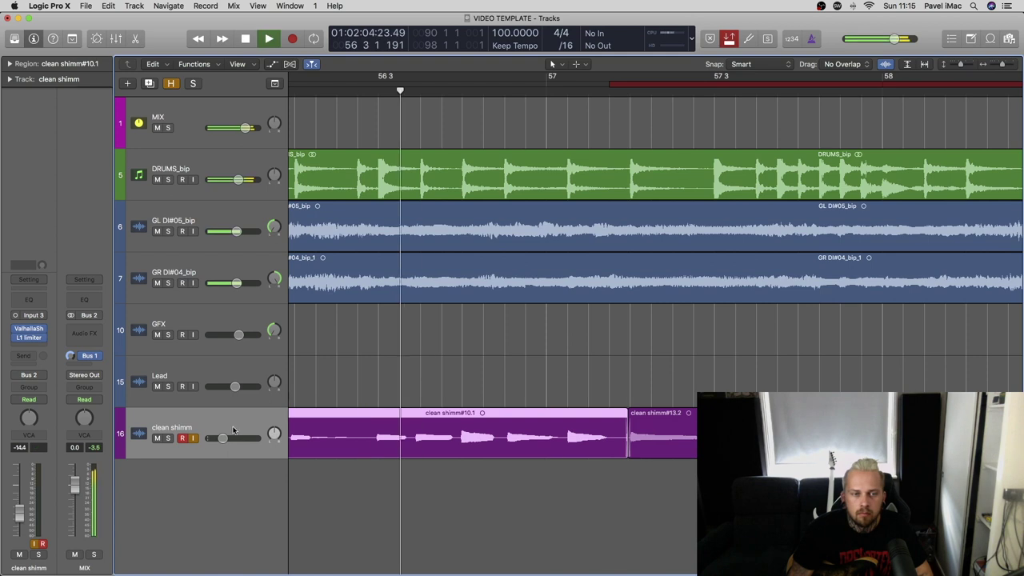
click(182, 439)
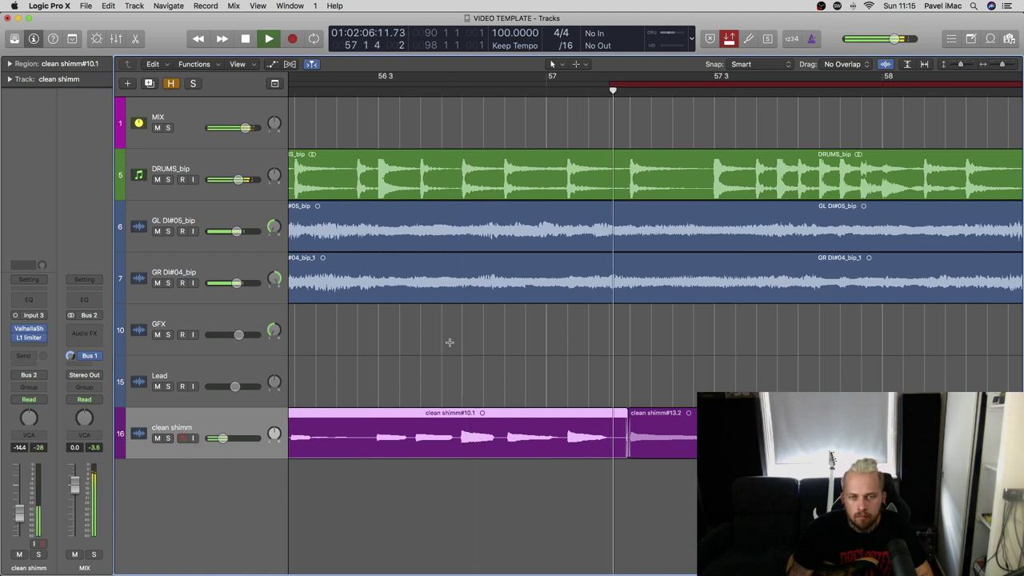
- Listen to the joined clean shimm takes from the end of the Breakdown into Verse2
key(super+Left)
key(super+Left)
key(super+Left)
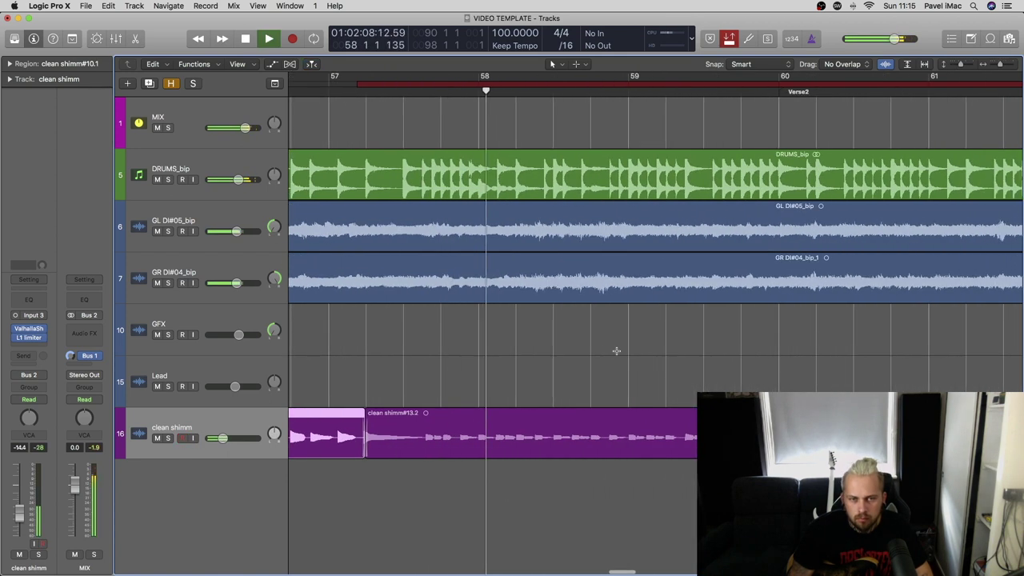
scroll(615, 353, down, 2)
scroll(592, 360, left, 4)
scroll(454, 396, down, 2)
scroll(455, 396, down, 3)
scroll(488, 393, left, 2)
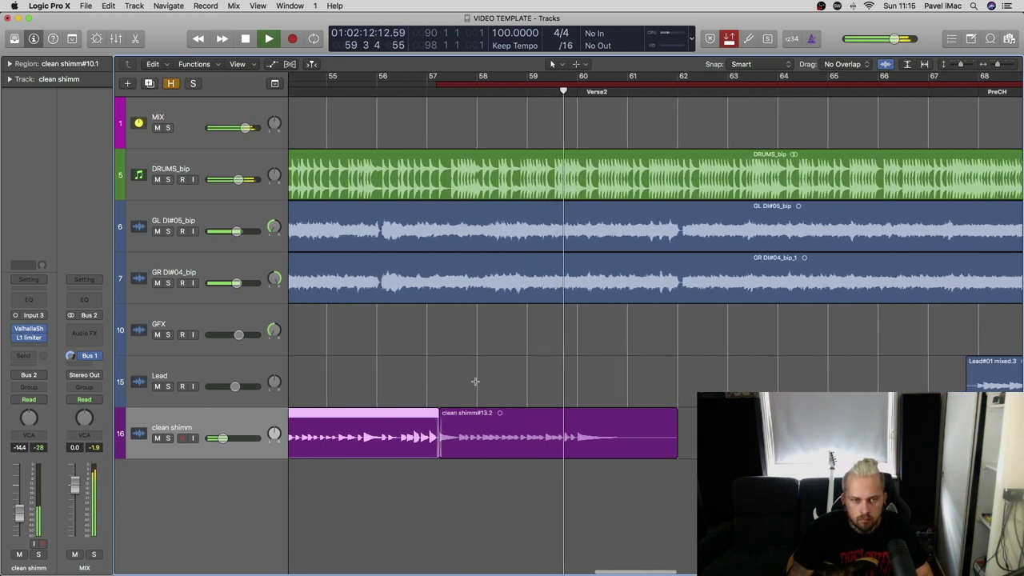
scroll(528, 374, left, 5)
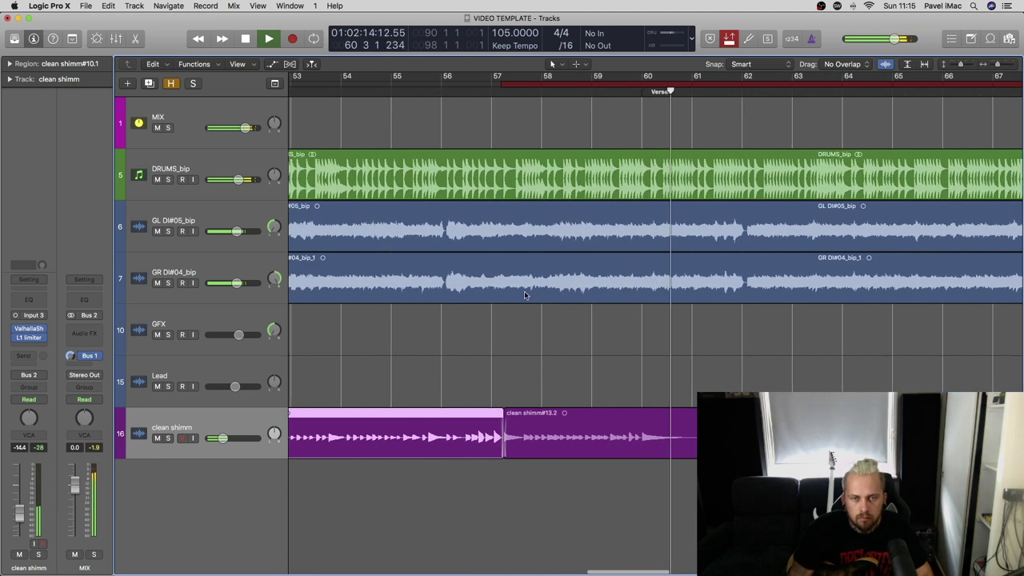
scroll(528, 296, down, 3)
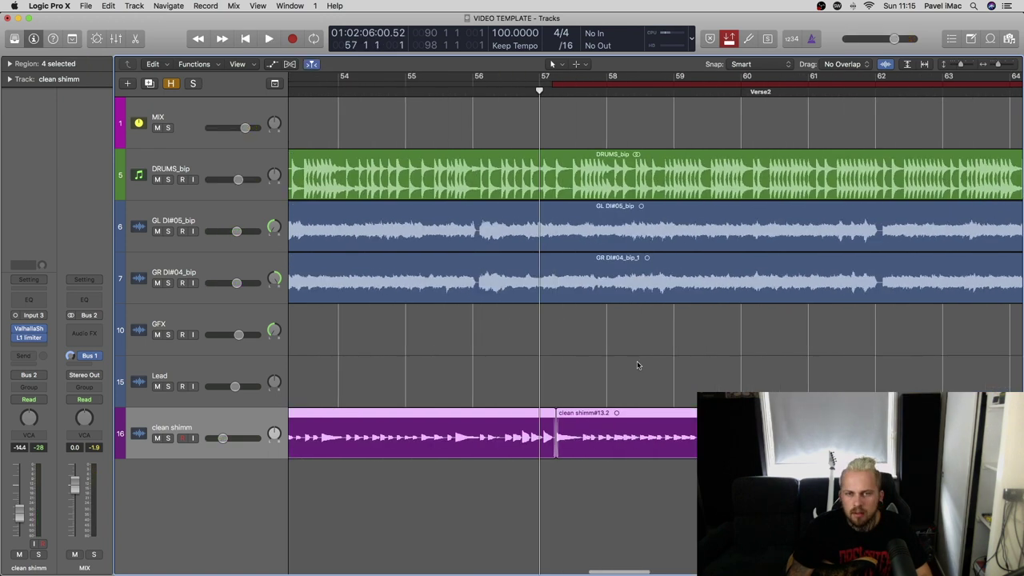
- Transpose the second clean shimm take of the Breakdown by +12 and audition it in solo
click(637, 361)
click(555, 92)
scroll(526, 478, up, 5)
click(628, 423)
scroll(643, 372, down, 4)
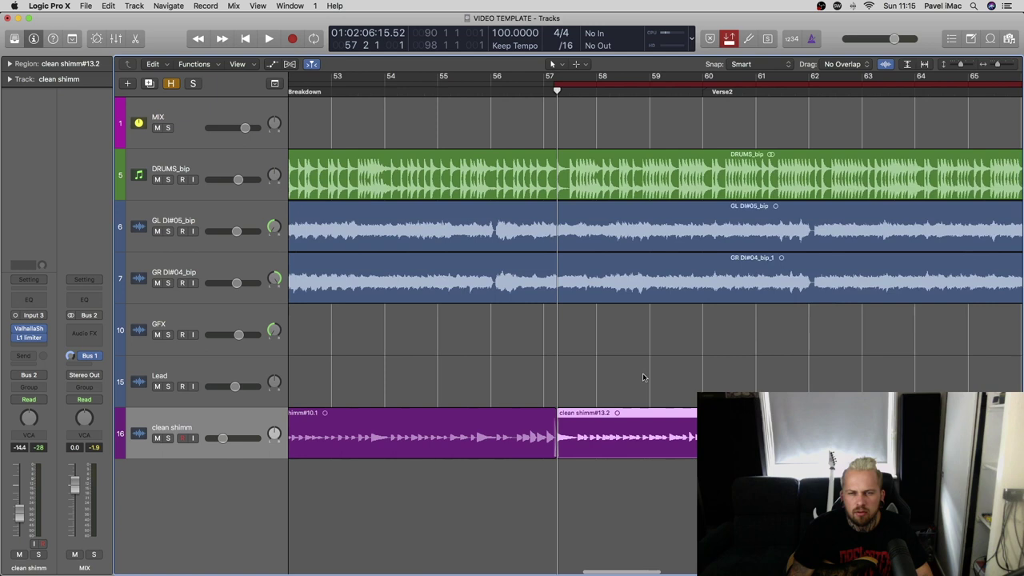
click(8, 64)
key(Return)
key(ctrl+s)
key(space)
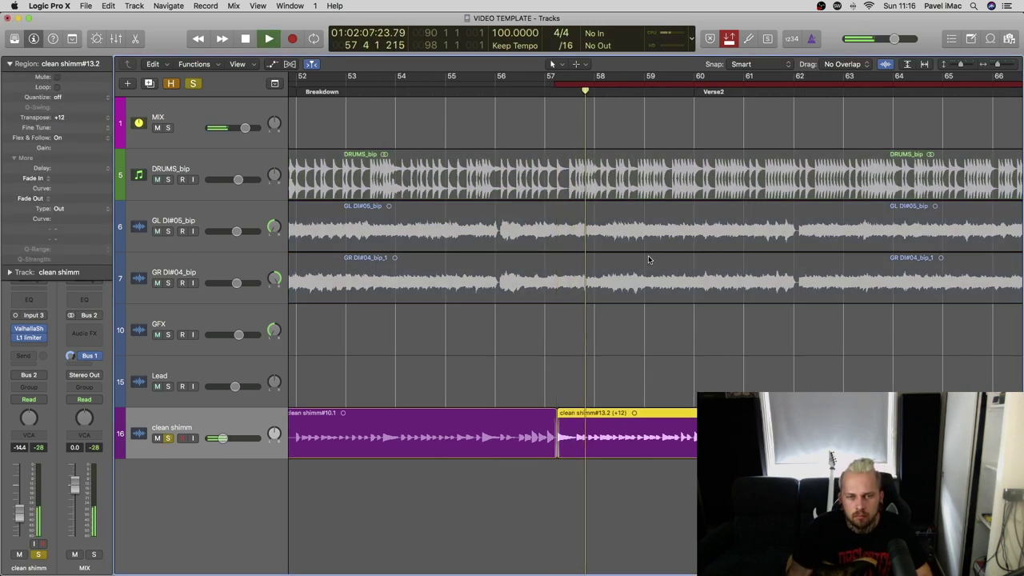
- Unsolo the clean shimm track and listen to the transposed part in the full mix from bar 56 into Verse2
key(ctrl+s)
key(space)
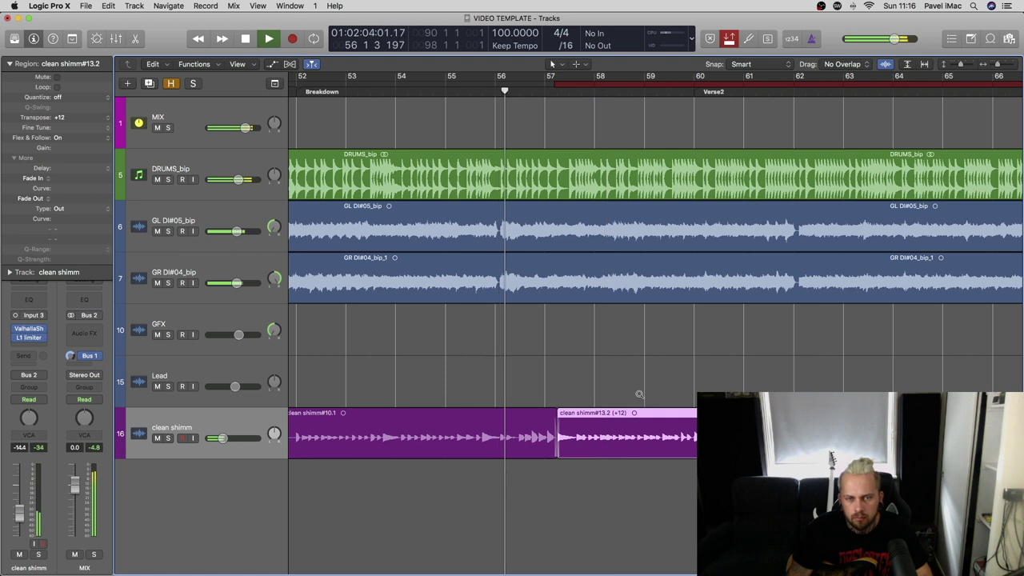
key(super+Right)
key(super+Right)
key(super+Right)
scroll(643, 372, right, 2)
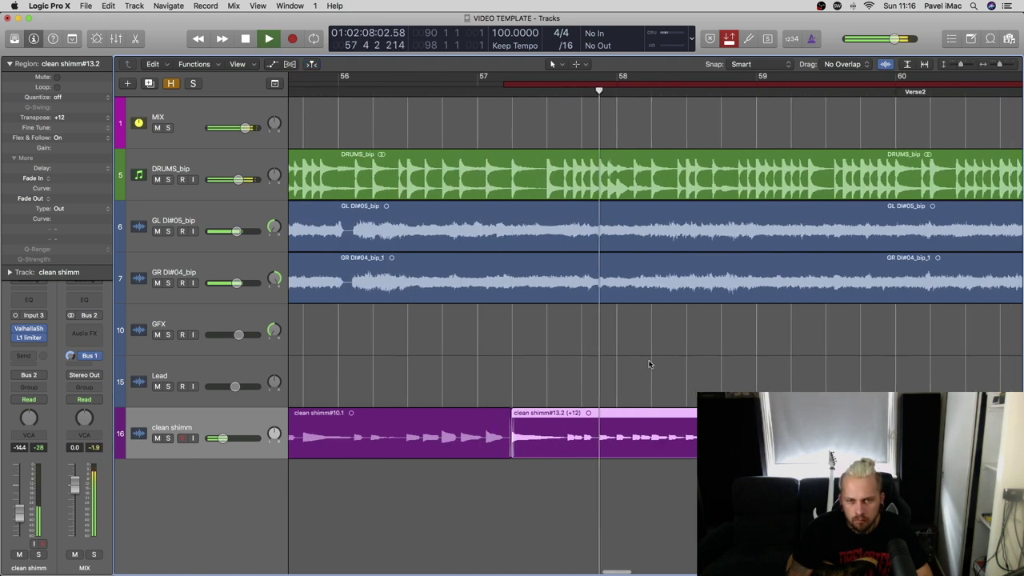
scroll(650, 363, right, 4)
key(super+Left)
key(super+Left)
key(super+Left)
key(super+Left)
key(super+Left)
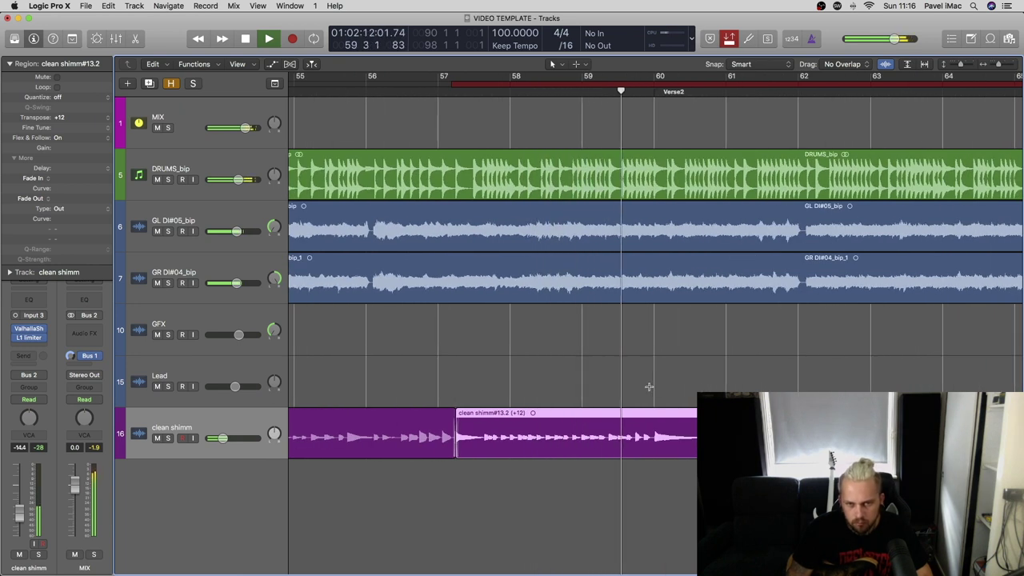
scroll(659, 387, right, 2)
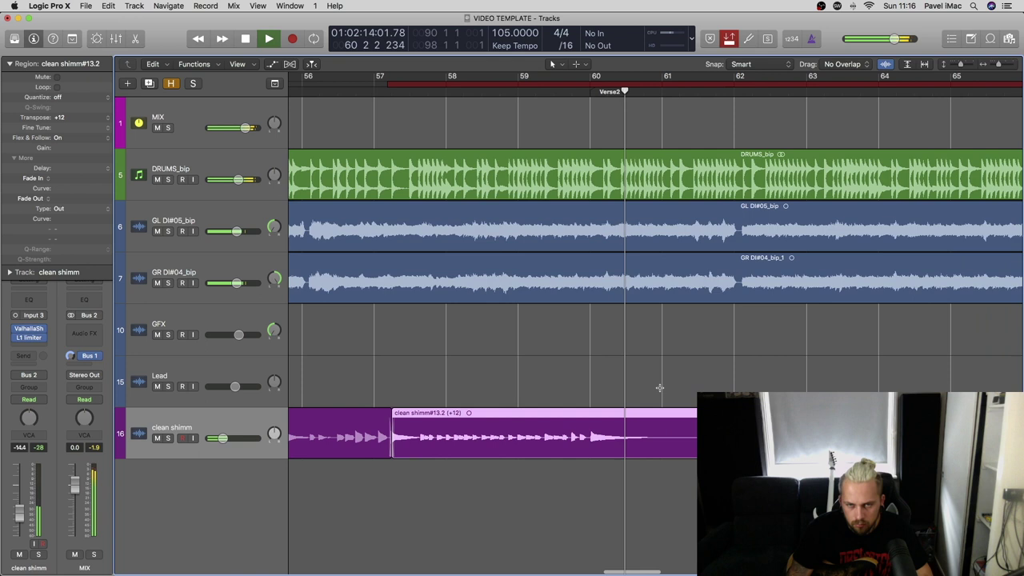
key(super+Left)
key(super+Left)
key(super+Left)
key(super+Left)
key(super+Left)
scroll(659, 388, left, 3)
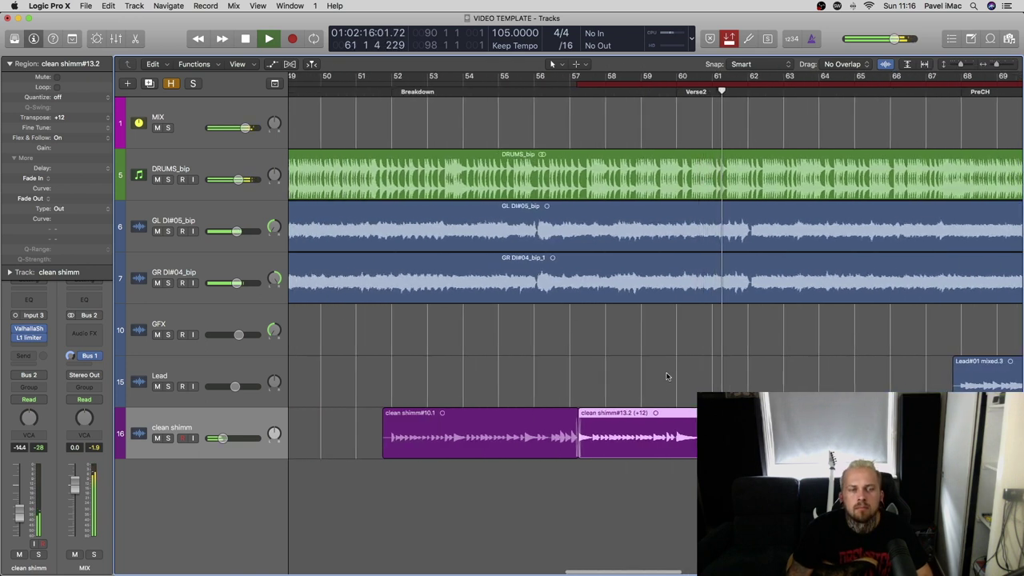
scroll(485, 352, right, 3)
scroll(500, 354, down, 5)
scroll(502, 354, left, 3)
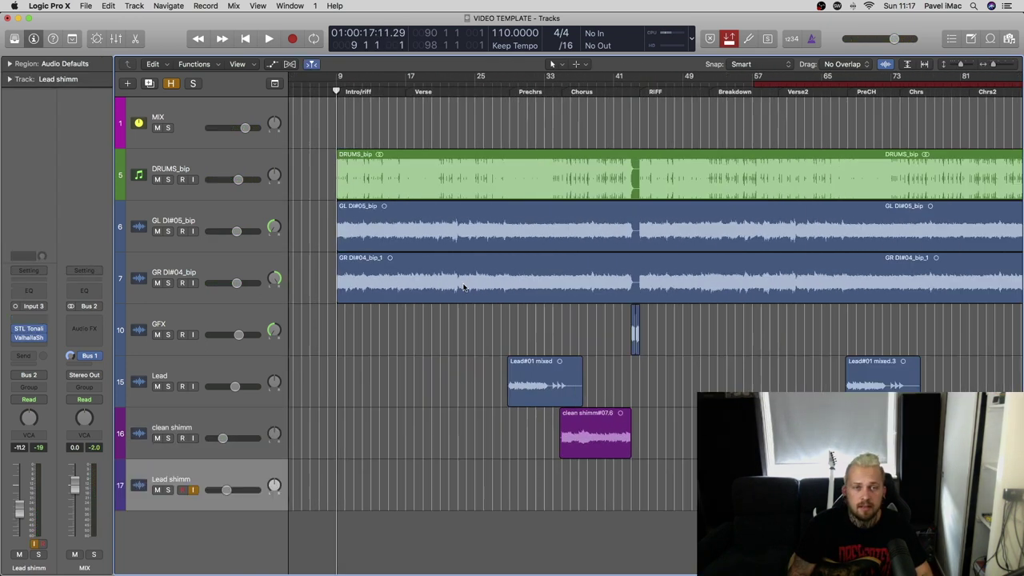
- Open the STL Tonality amp plugin on the Lead shimm track, review its settings and close it
scroll(428, 330, left, 5)
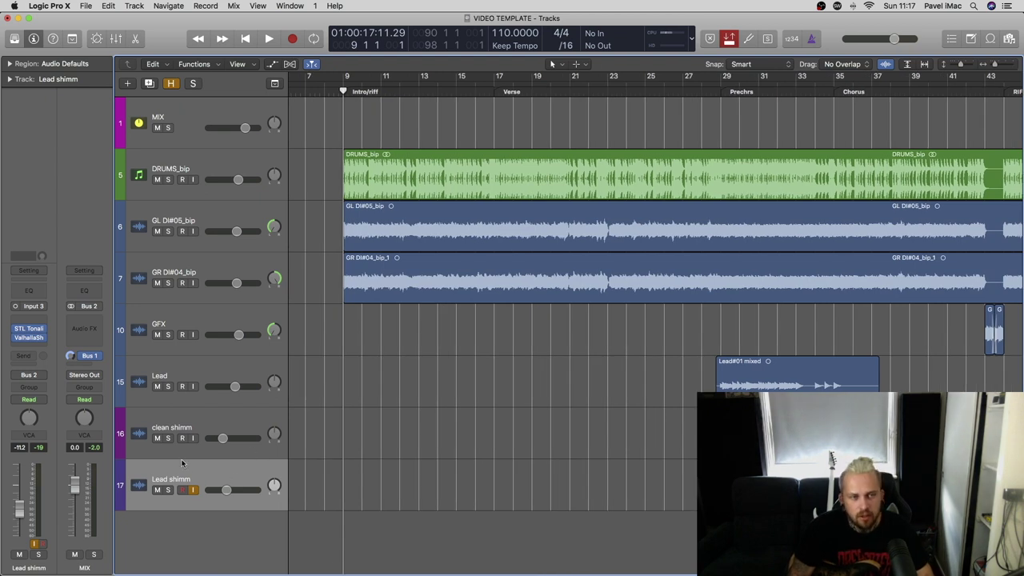
click(243, 429)
click(230, 466)
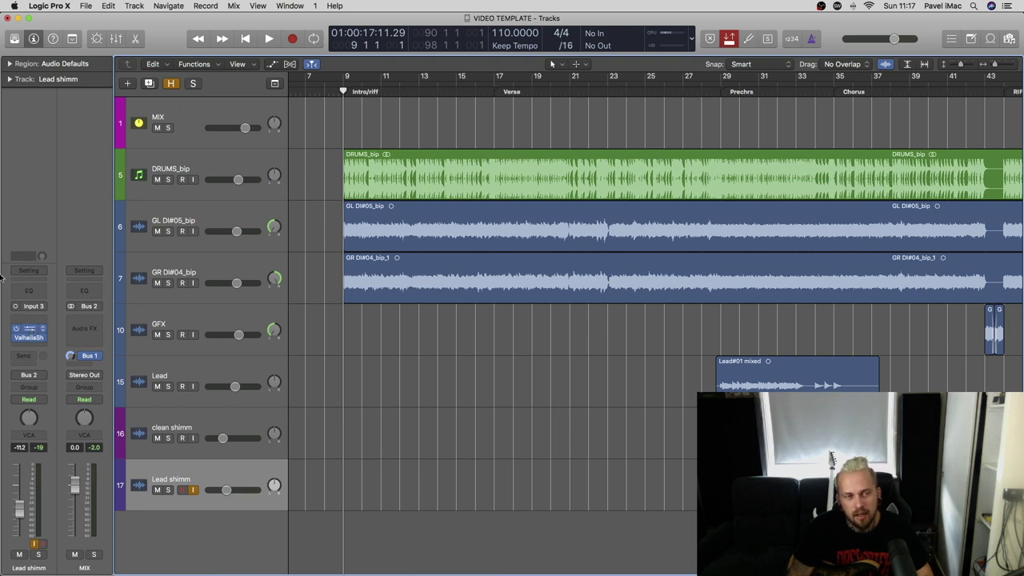
click(29, 329)
drag(309, 40, 498, 46)
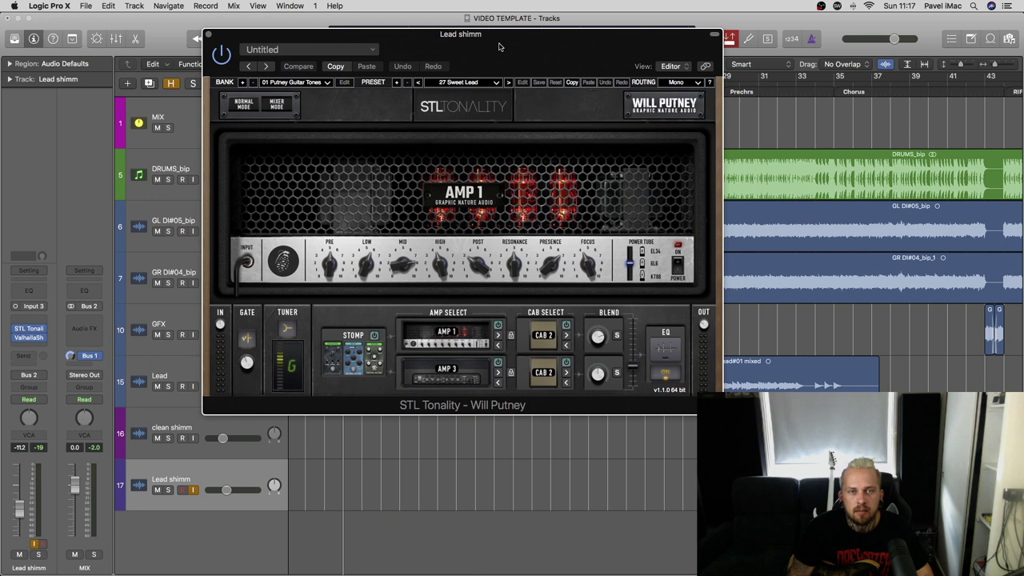
click(208, 37)
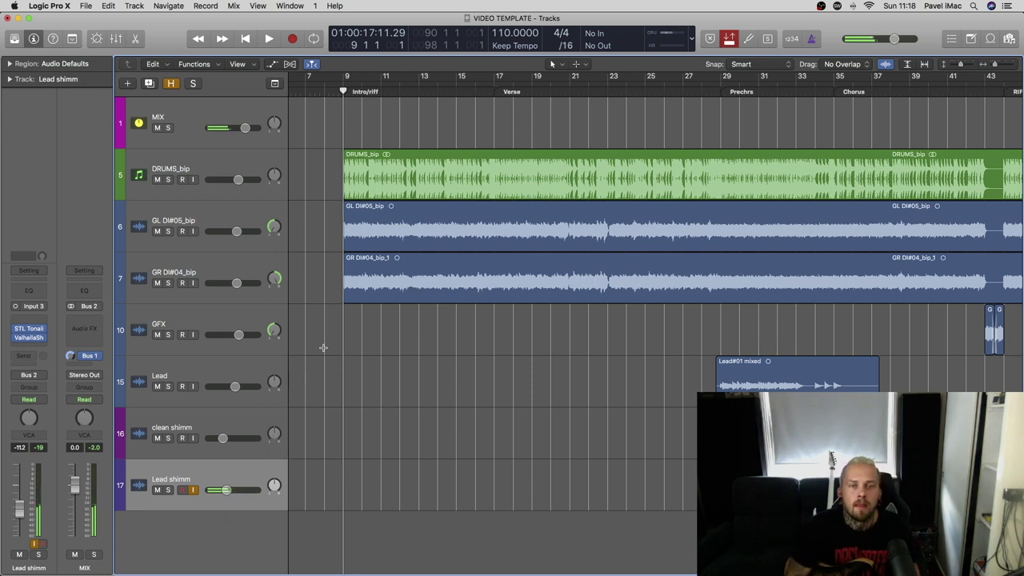
- Record a Lead shimm guitar take over the Intro/riff section, starting playback from bar 8 and stopping after the Verse marker
scroll(329, 344, left, 4)
key(comma)
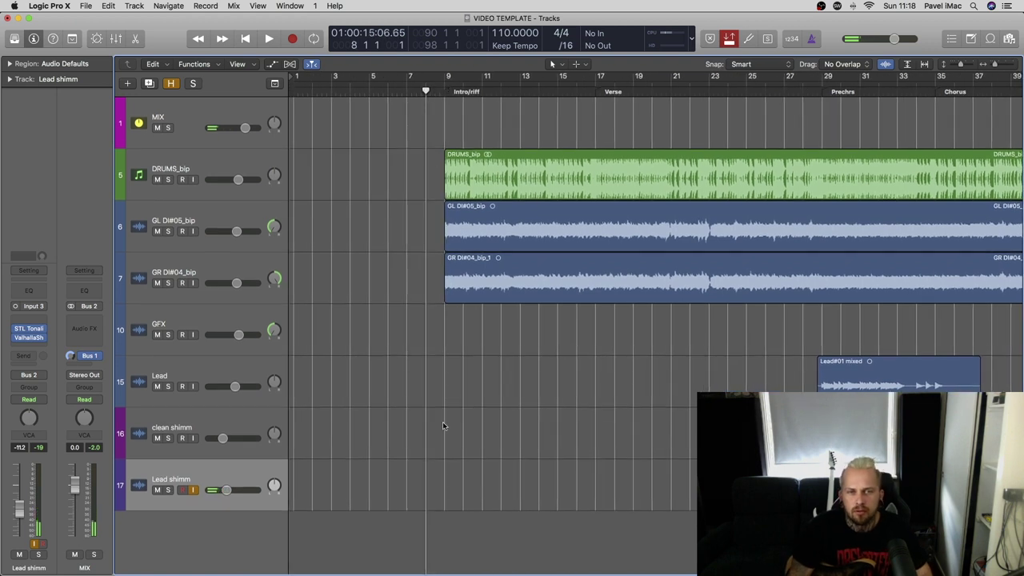
scroll(439, 491, right, 1)
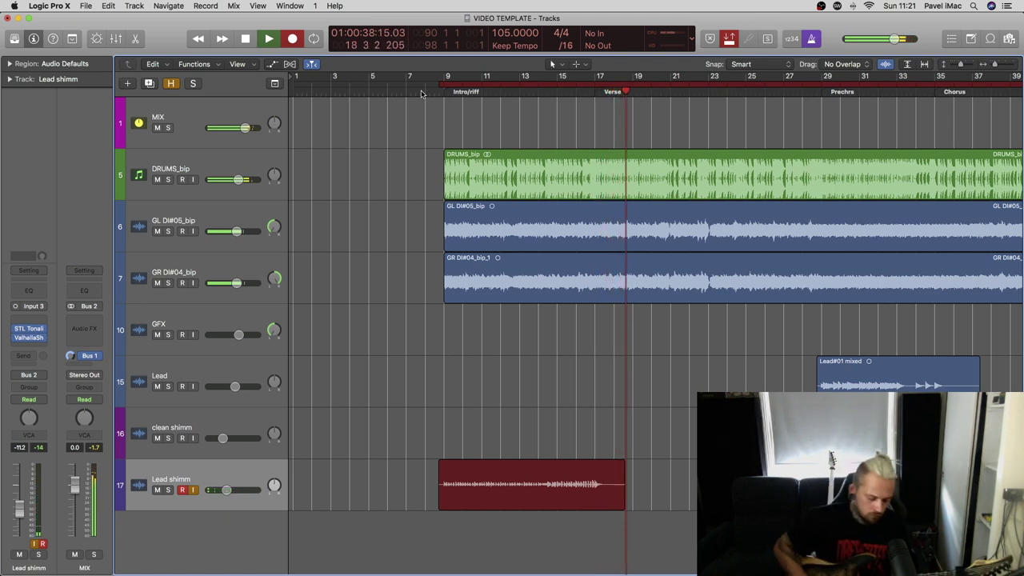
key(space)
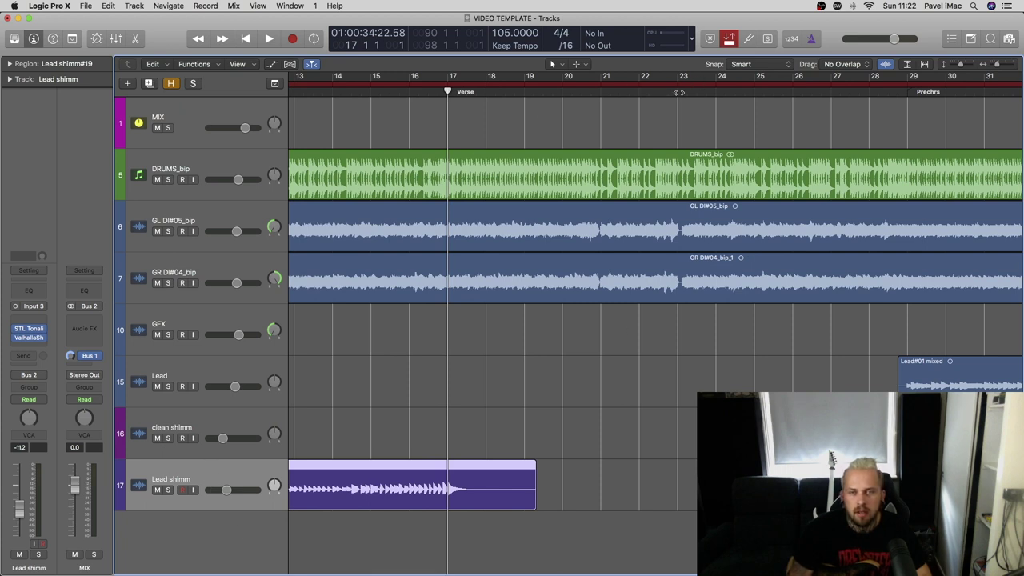
- Play back the song from the start of the Verse to check the end of the Lead shimm take
key(space)
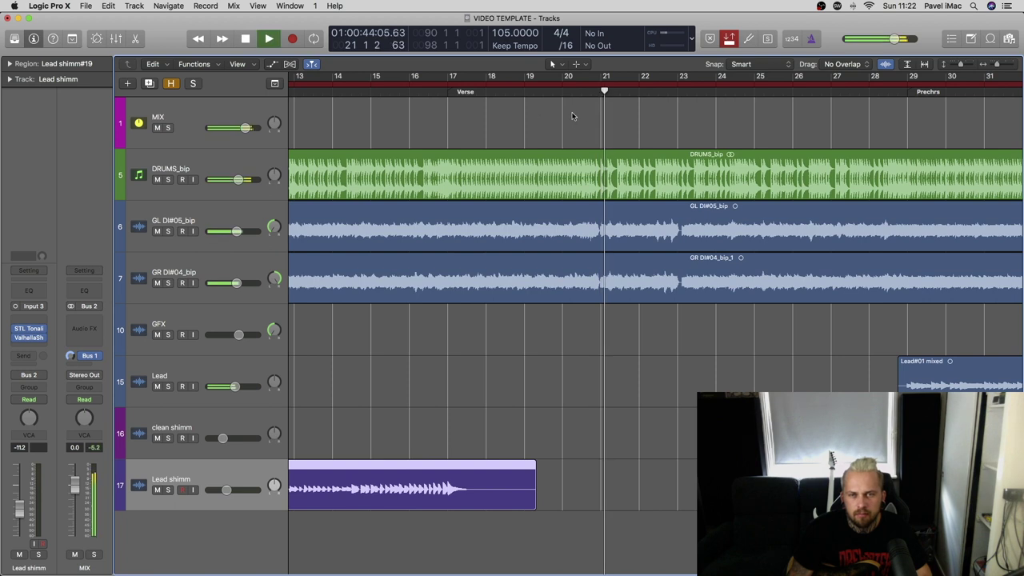
key(space)
click(449, 92)
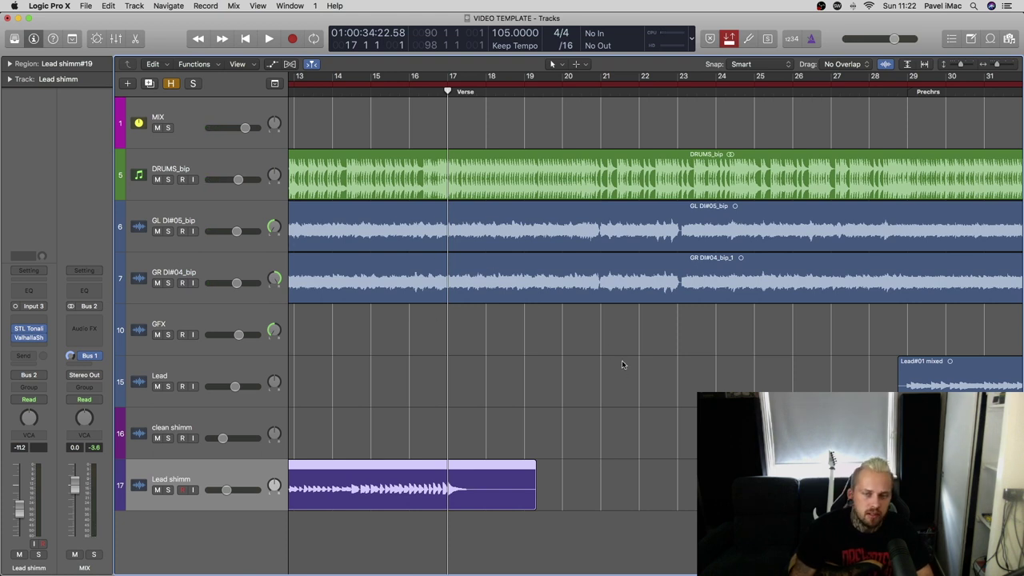
key(space)
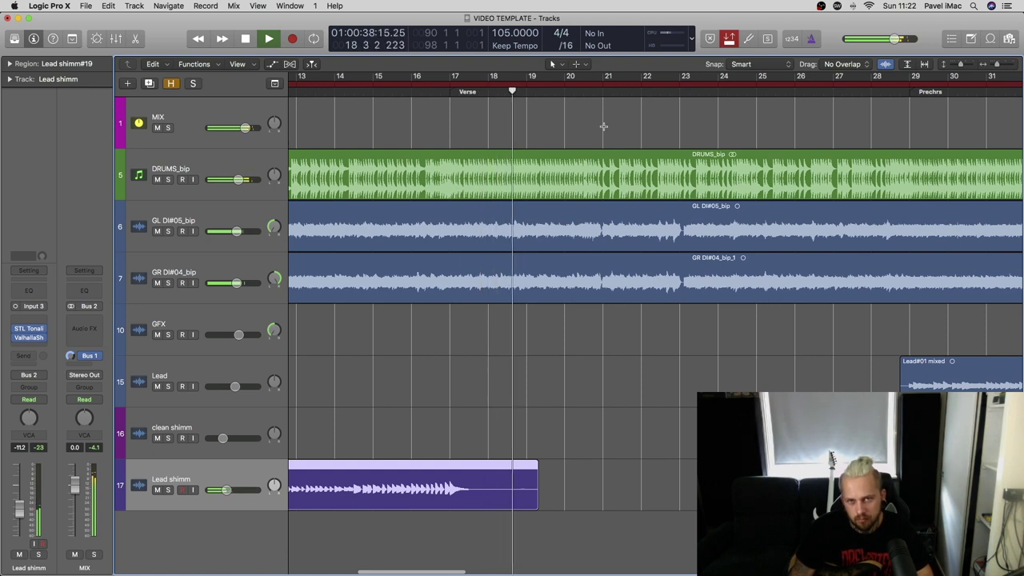
scroll(704, 313, right, 3)
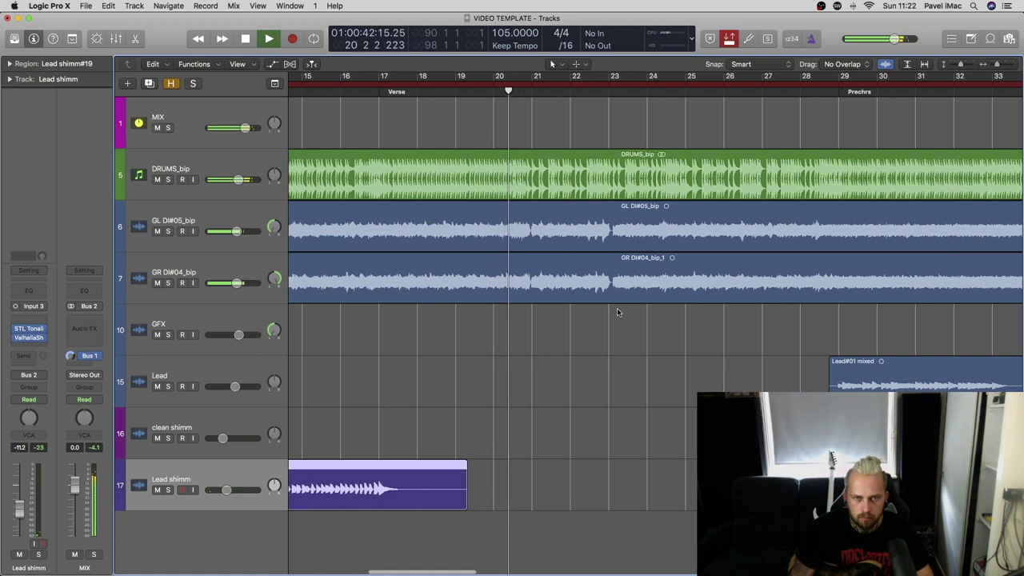
scroll(618, 311, left, 1)
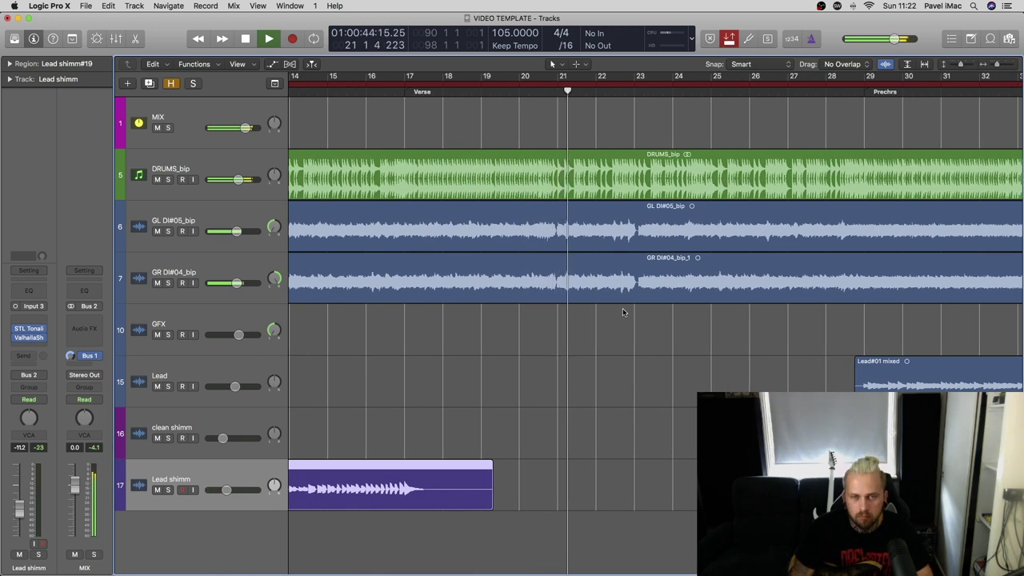
- Record the Lead shimm guitar over the Verse from bar 20, then punch in from about bar 28 to redo its ending
key(space)
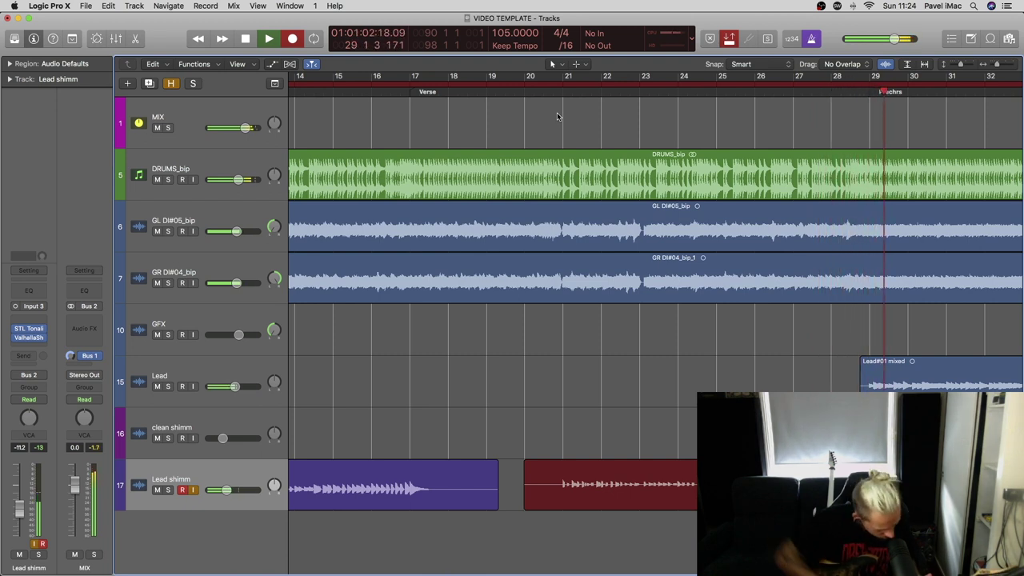
key(space)
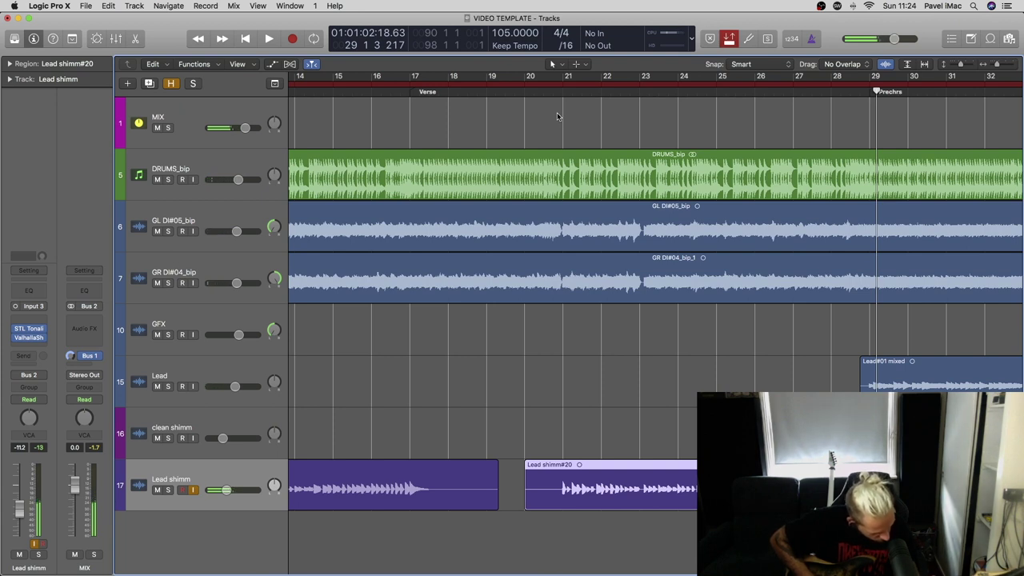
scroll(592, 120, left, 1)
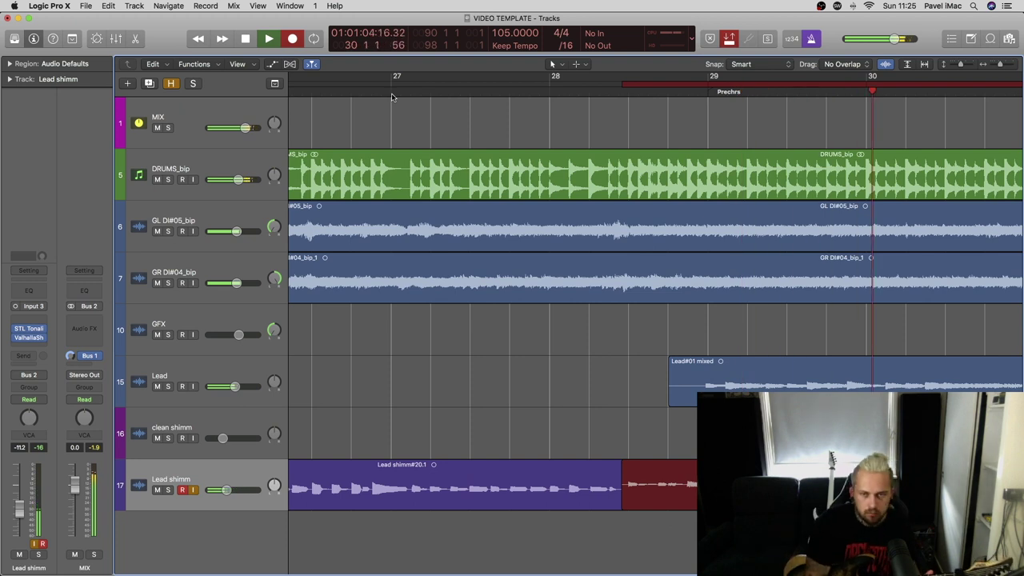
key(space)
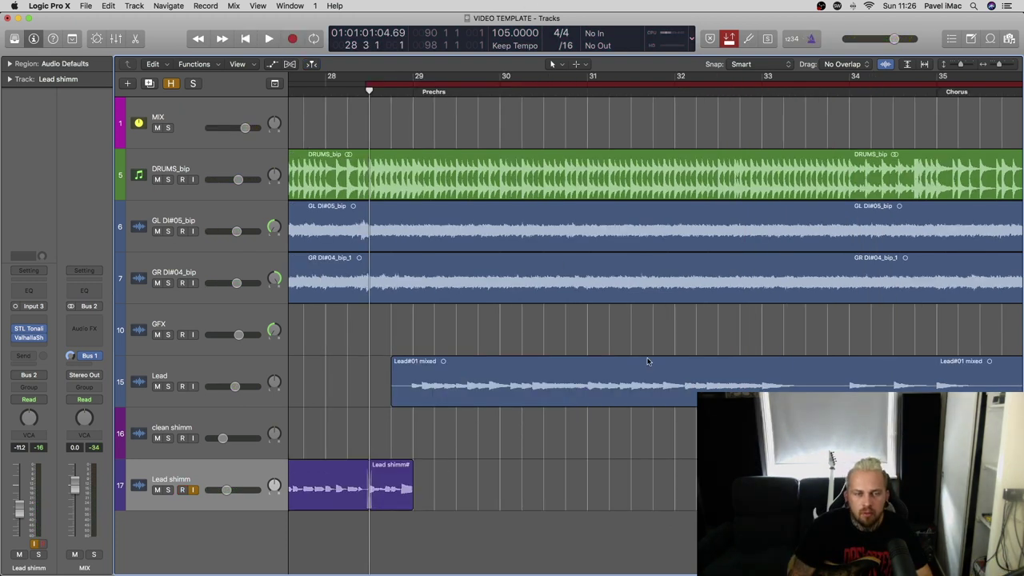
scroll(528, 359, left, 3)
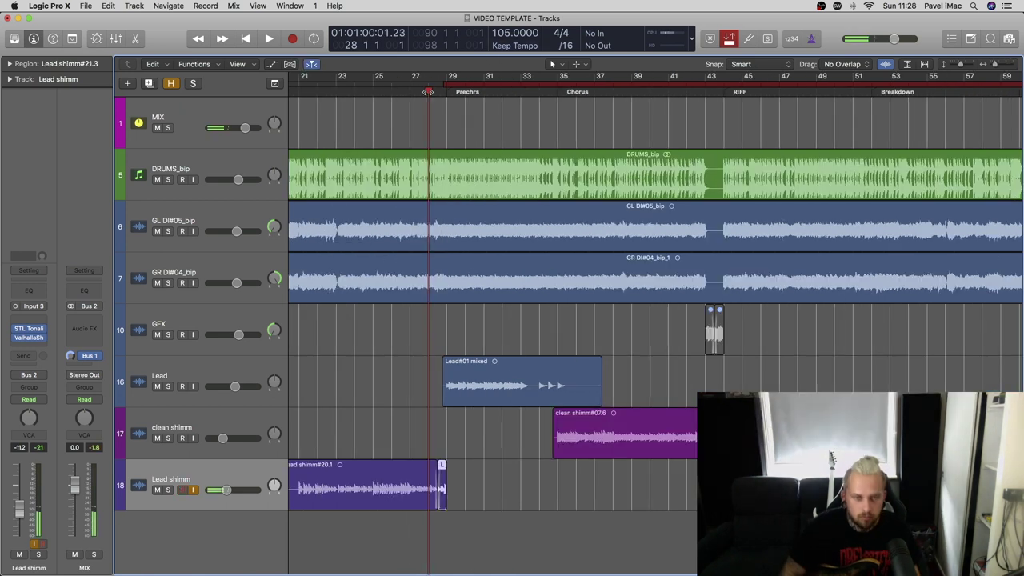
- Record a Lead shimm take over the Prechrs section, starting playback at bar 28 and stopping in bar 37 of the Chorus
key(space)
key(r)
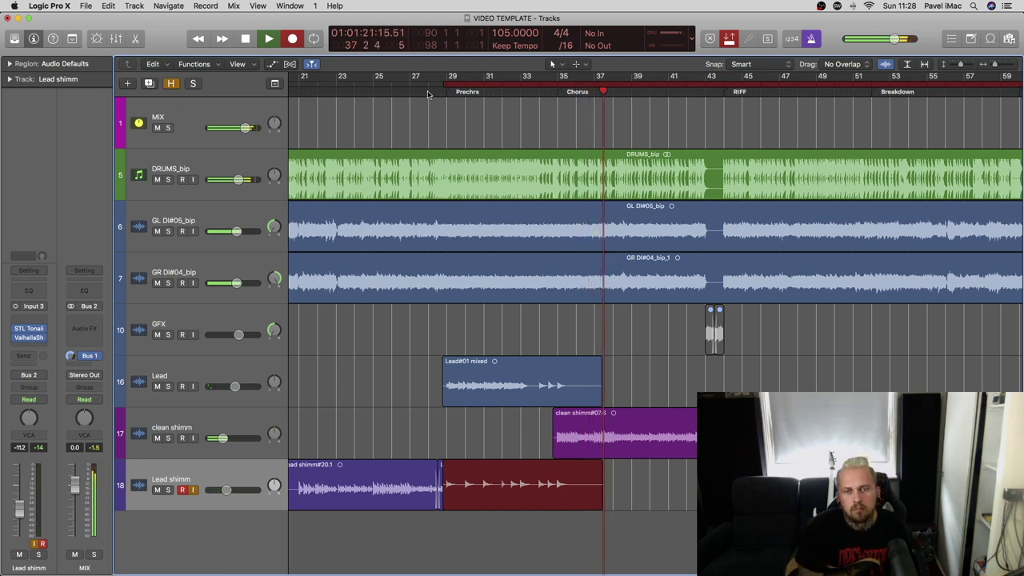
key(space)
- Clean up the start of the new Lead shimm take at the Prechrs marker and split it at bars 33 and 35
scroll(599, 240, up, 8)
scroll(560, 283, left, 8)
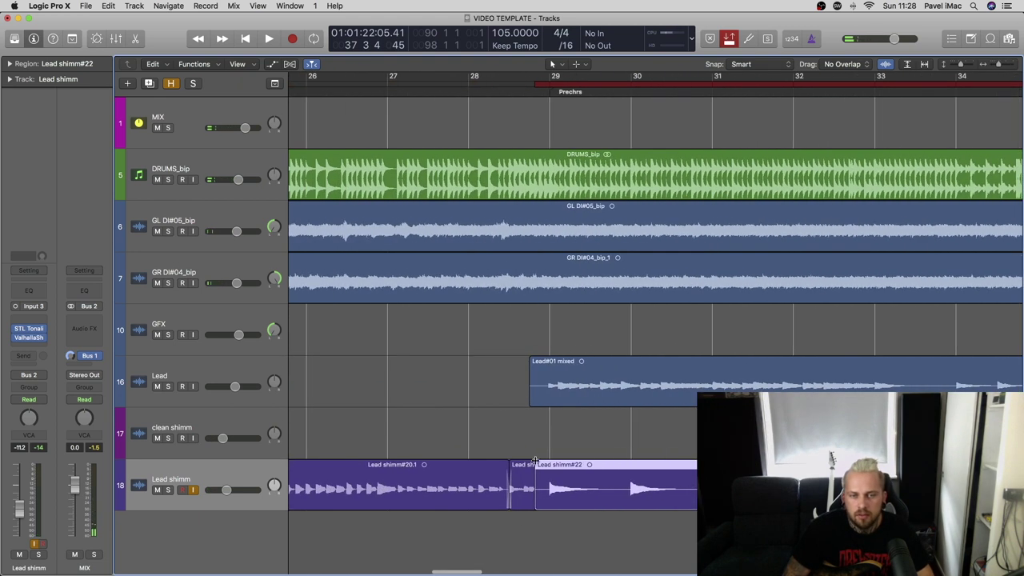
click(529, 466)
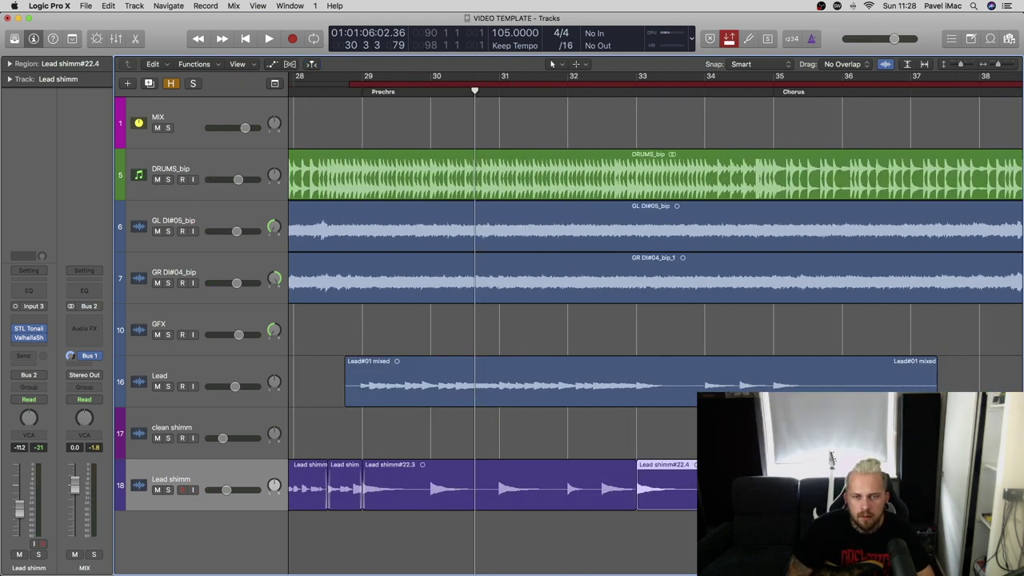
super+double_click(773, 485)
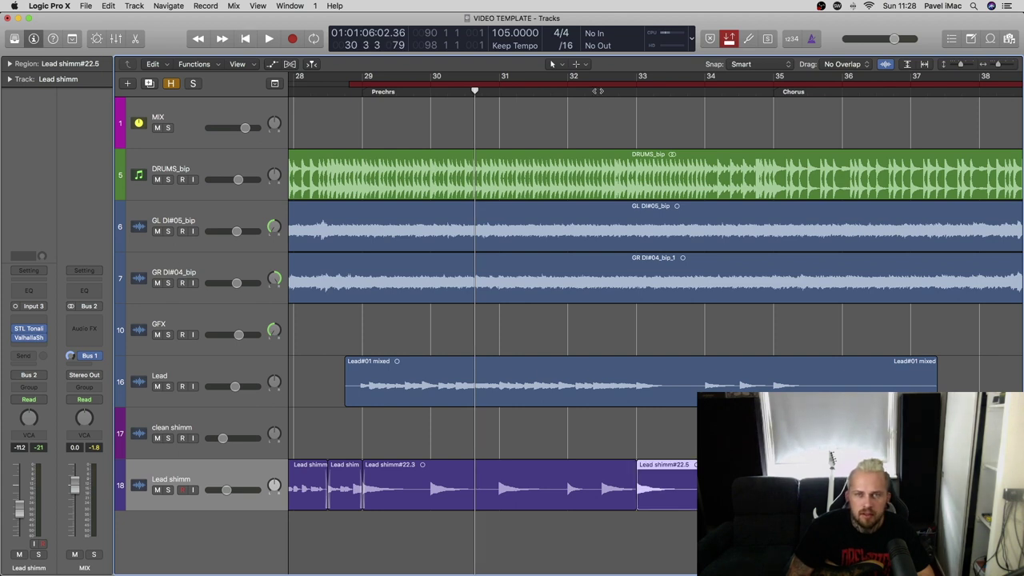
- Play the song from bar 33, soloing the Lead track to hear its part alone, and unsolo it
click(640, 94)
scroll(693, 316, right, 3)
key(space)
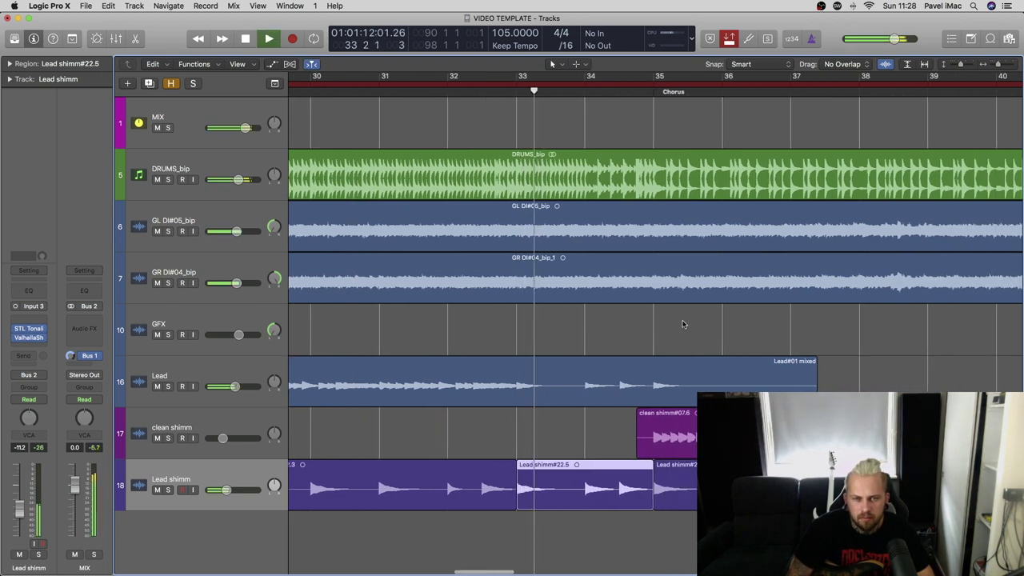
click(168, 387)
key(space)
click(168, 388)
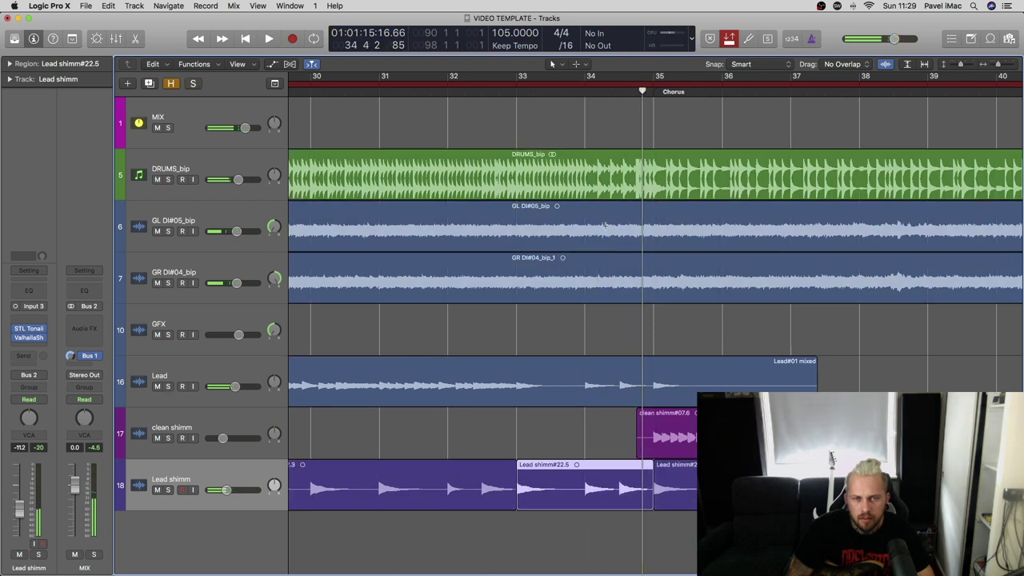
- Solo the Lead shimm track, listen to it from bar 33, and unsolo it
click(515, 91)
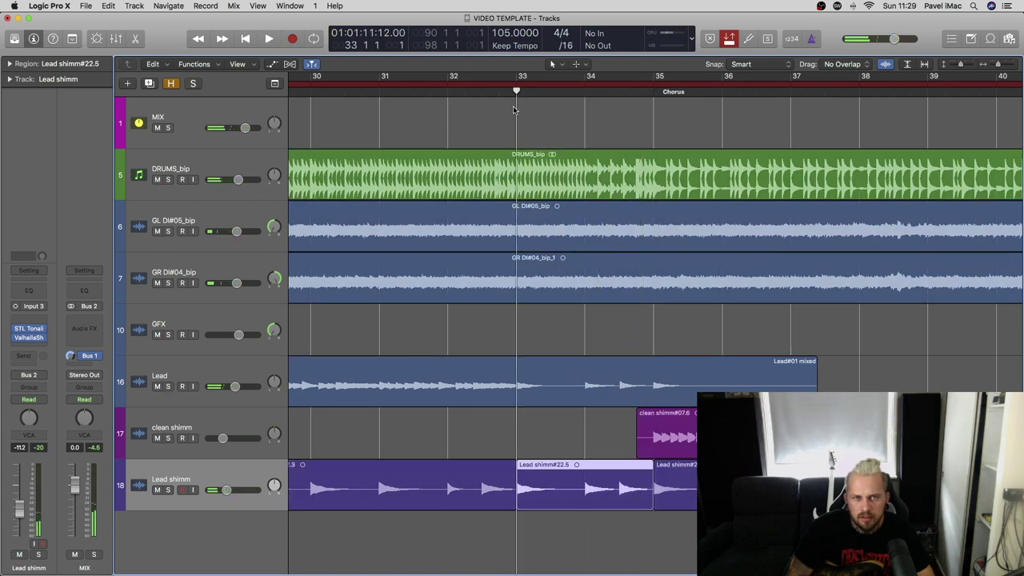
click(168, 489)
key(space)
click(168, 489)
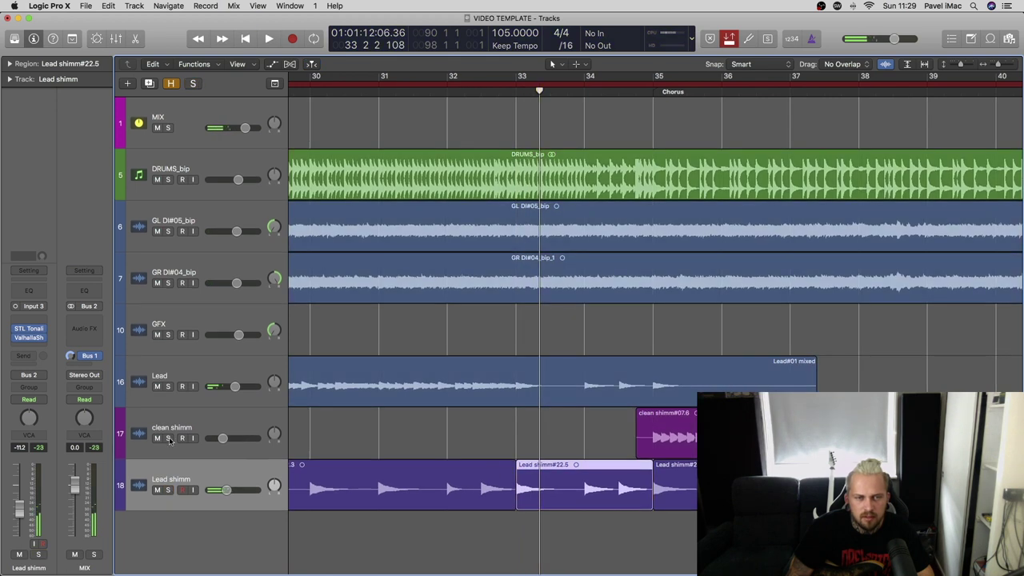
- Transpose the Lead shimm region between bars 33 and 35 by +12 and the region starting at the Chorus by +7
click(7, 63)
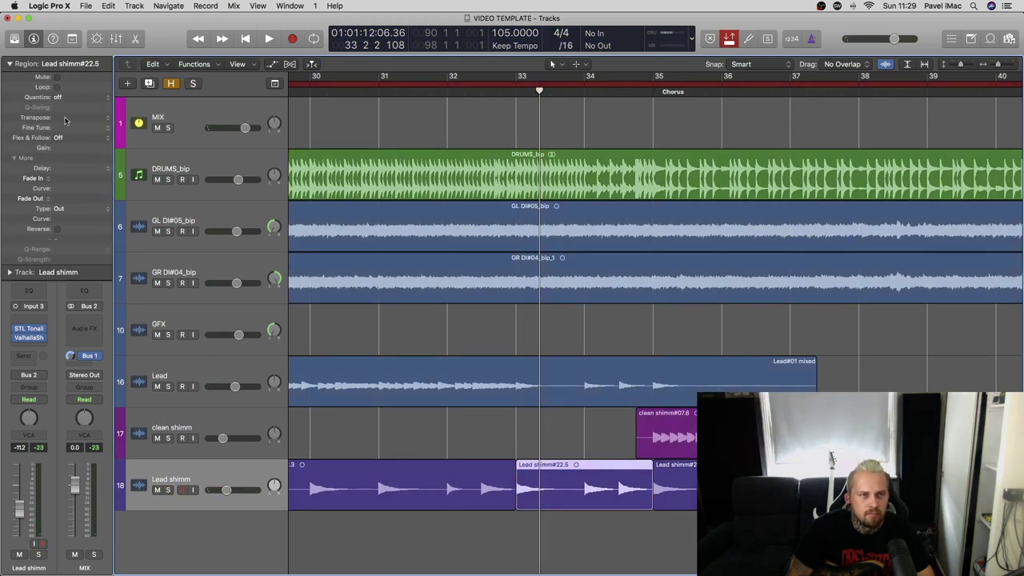
click(536, 92)
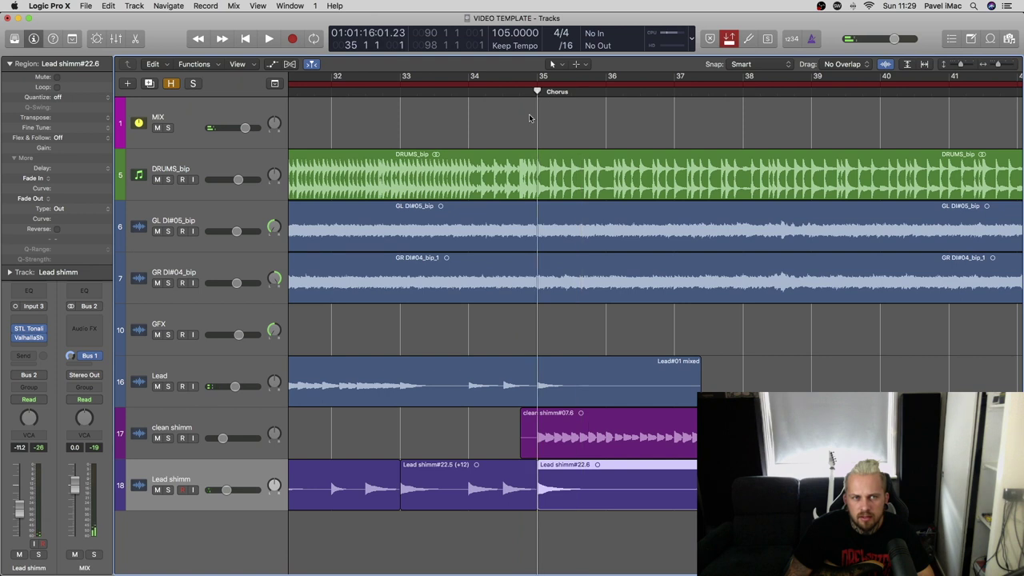
click(617, 519)
click(610, 487)
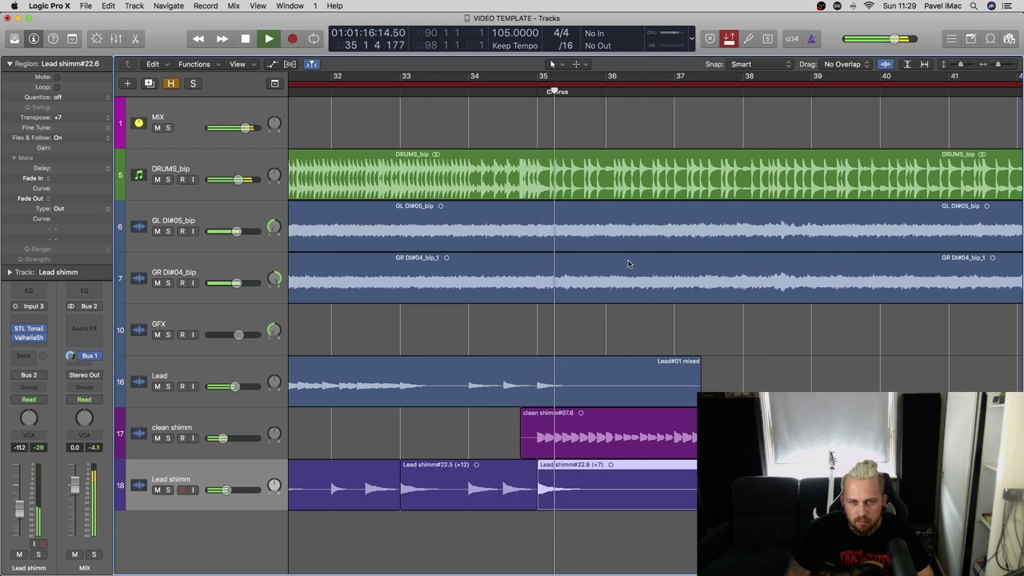
- Solo the Lead shimm track, listen to the transposed region from the Chorus marker, and unsolo it
key(space)
key(s)
click(537, 92)
key(space)
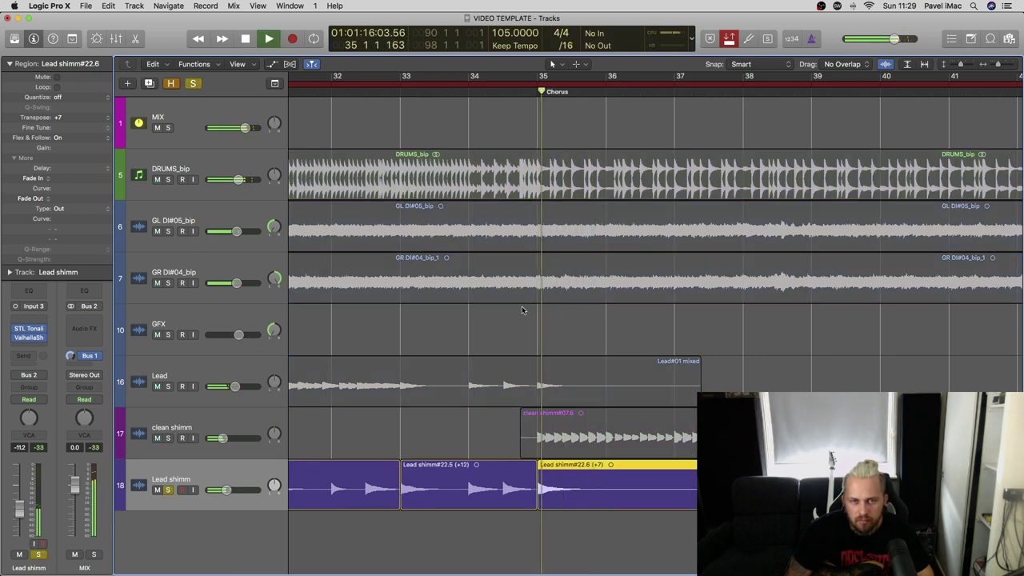
key(space)
key(s)
- Record a Lead shimm take over the Outro, starting just before its marker and stopping at bar 101
click(499, 92)
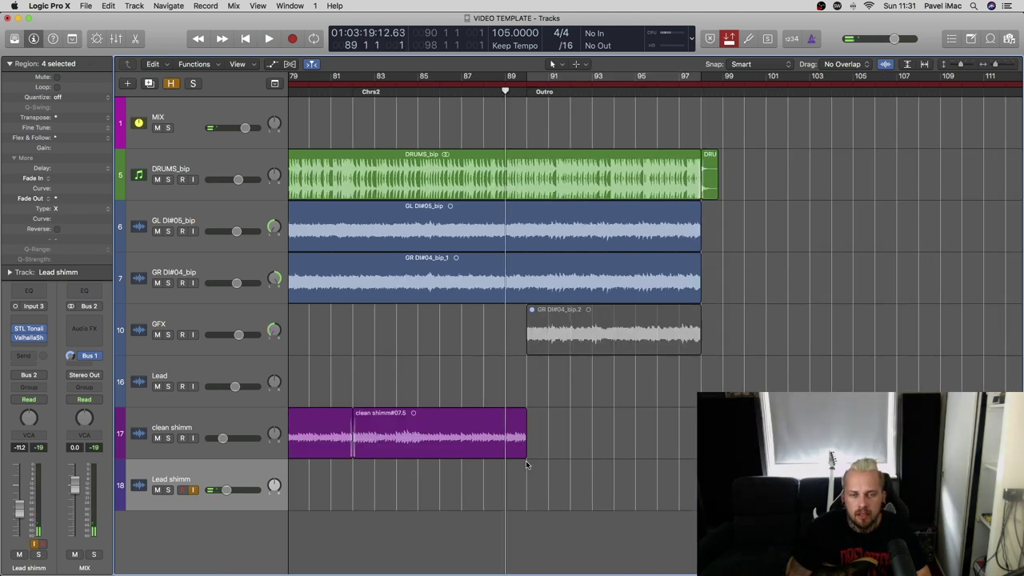
click(521, 486)
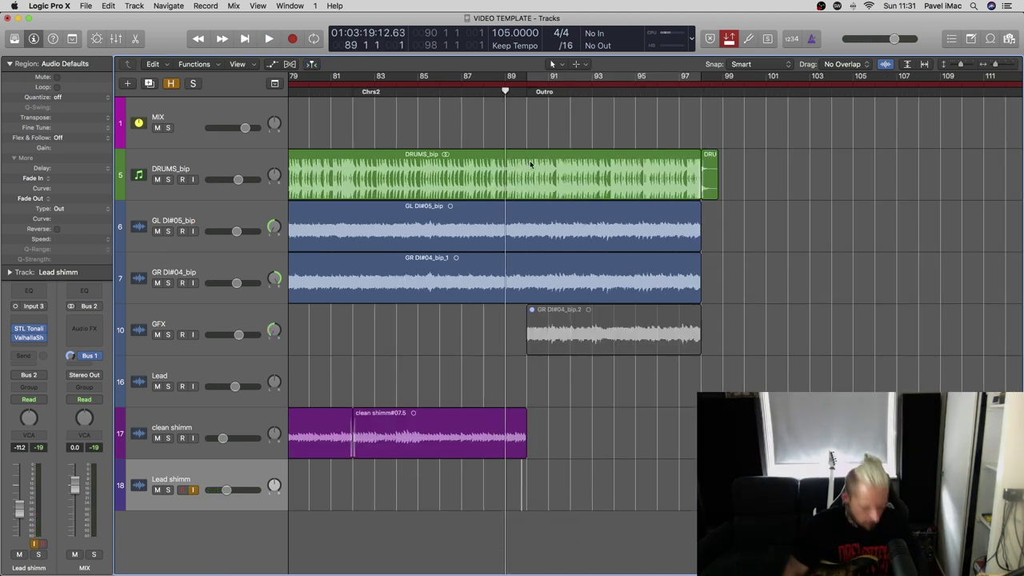
key(r)
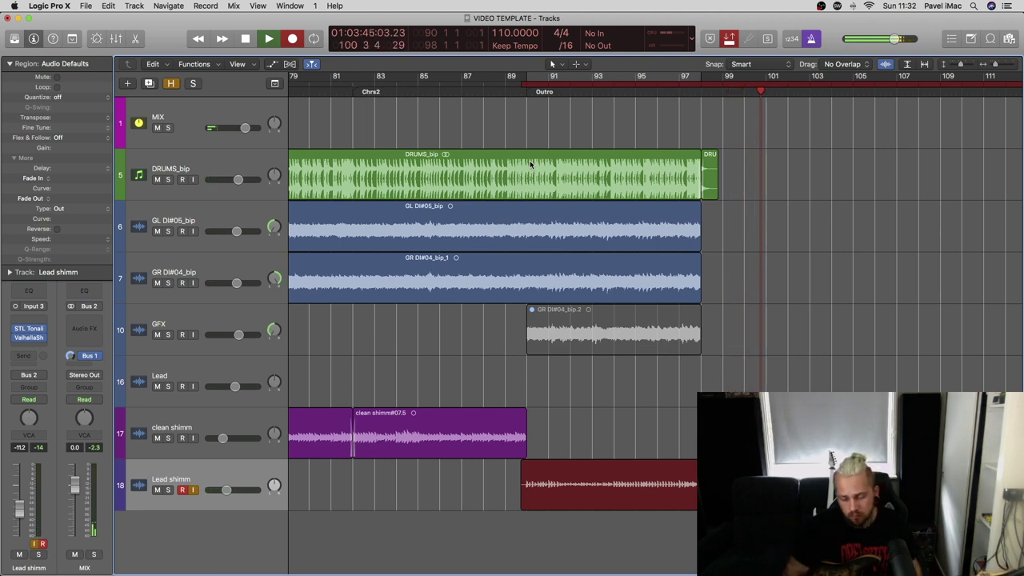
key(space)
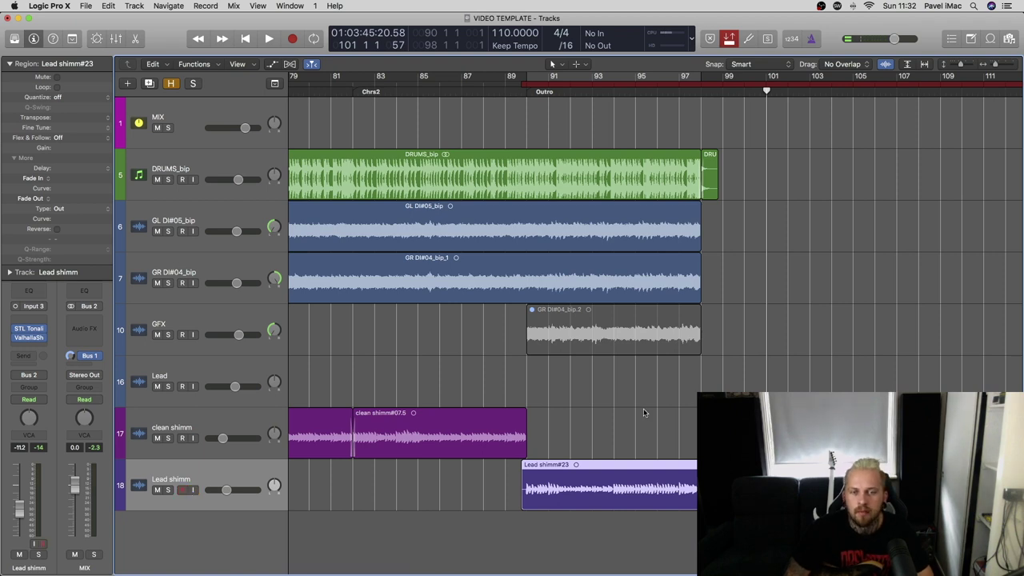
- Return the playhead to bar 9 and look over the recorded guitar regions across the whole arrangement
scroll(644, 413, left, 6)
key(super+Left)
key(super+Left)
key(super+Left)
click(326, 89)
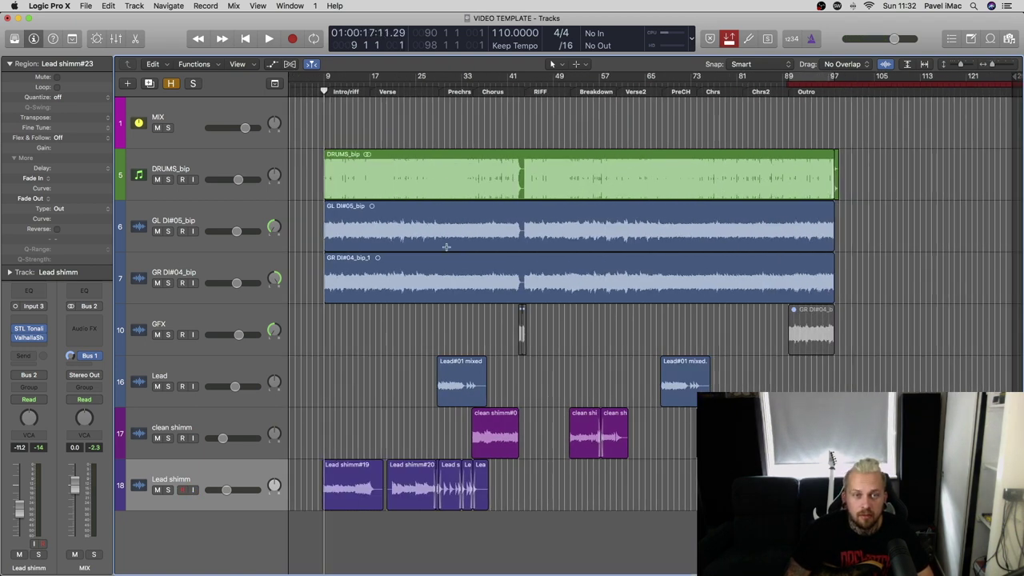
key(super+Right)
key(super+Right)
key(super+Right)
scroll(667, 428, left, 6)
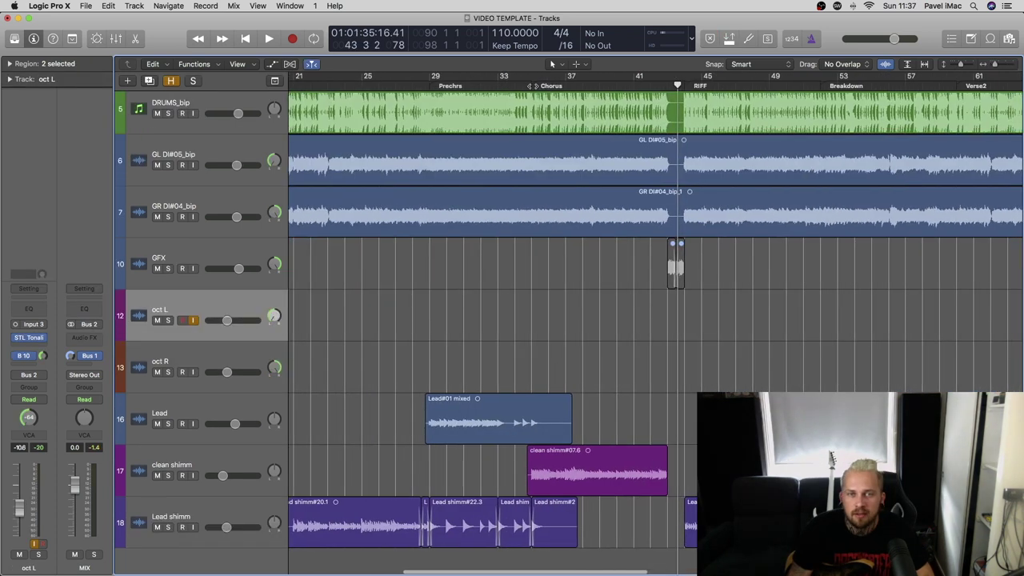
- Move the playhead to the Chorus marker at bar 35 and frame the Chorus section up to the RIFF marker
key(alt+comma)
scroll(680, 354, right, 5)
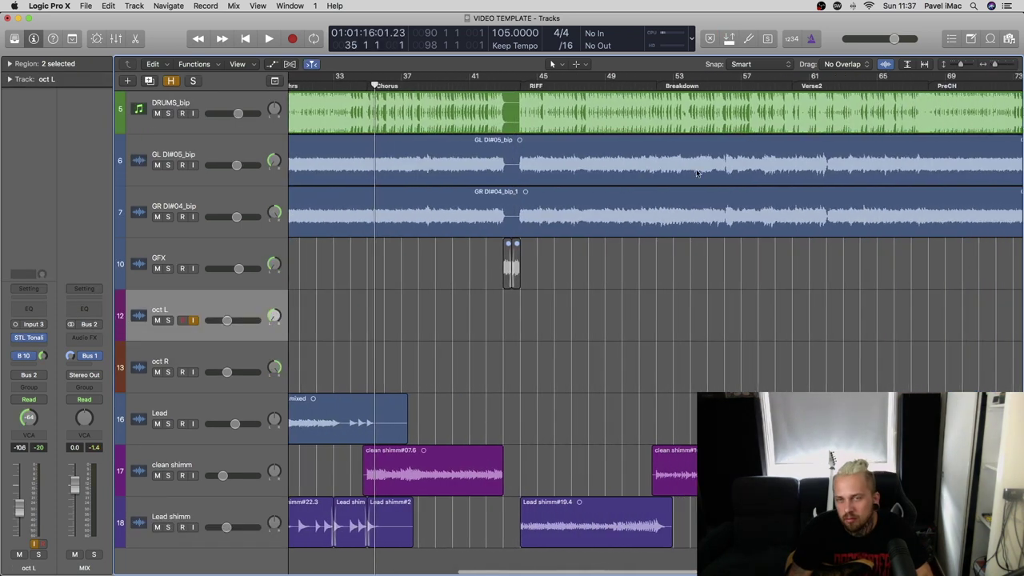
scroll(646, 260, left, 5)
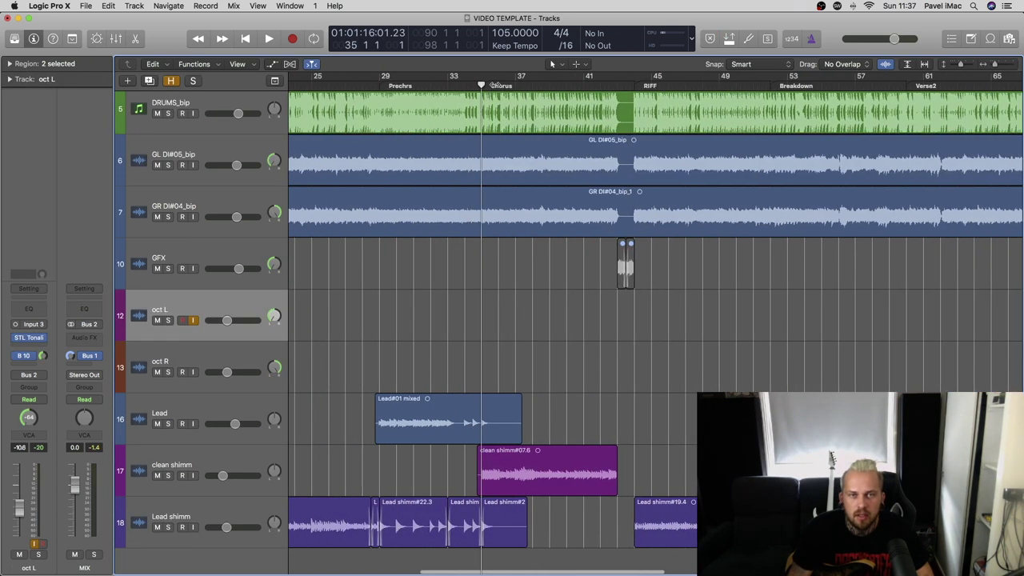
key(super+Right)
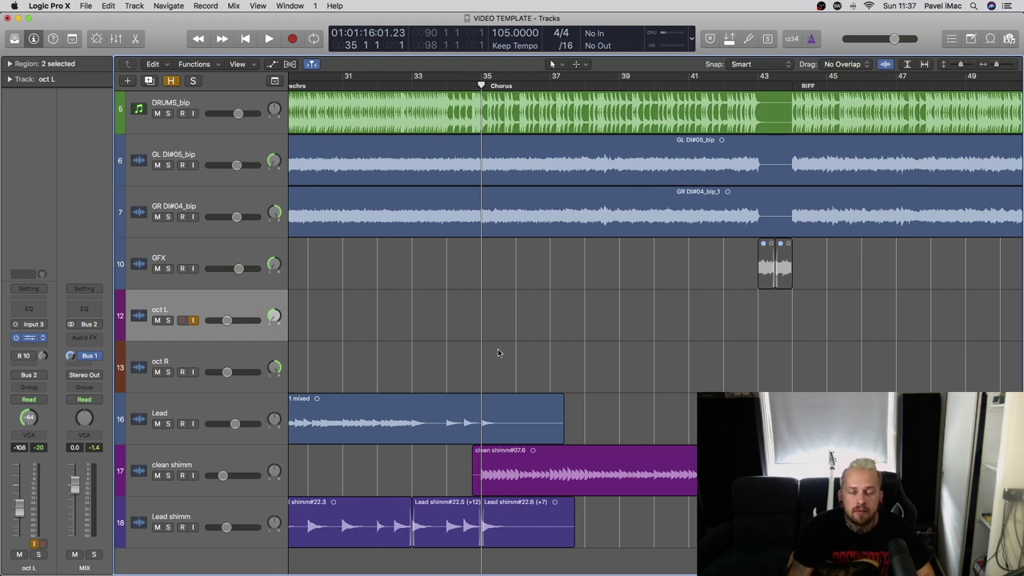
- Open the STL Tonality plugin of the oct L track, review its amp settings and preset list, and close it
key(v)
drag(379, 30, 522, 66)
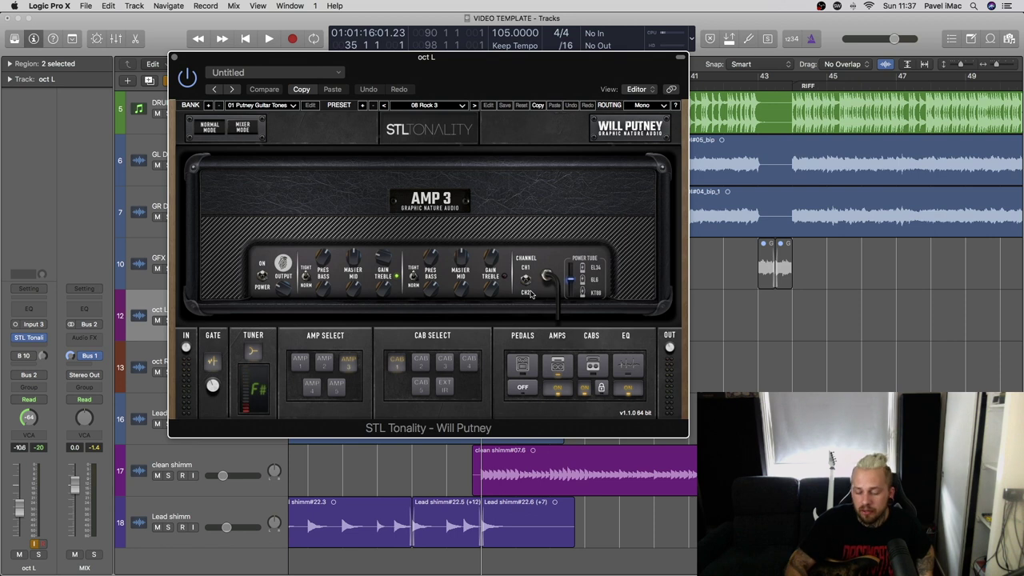
click(450, 106)
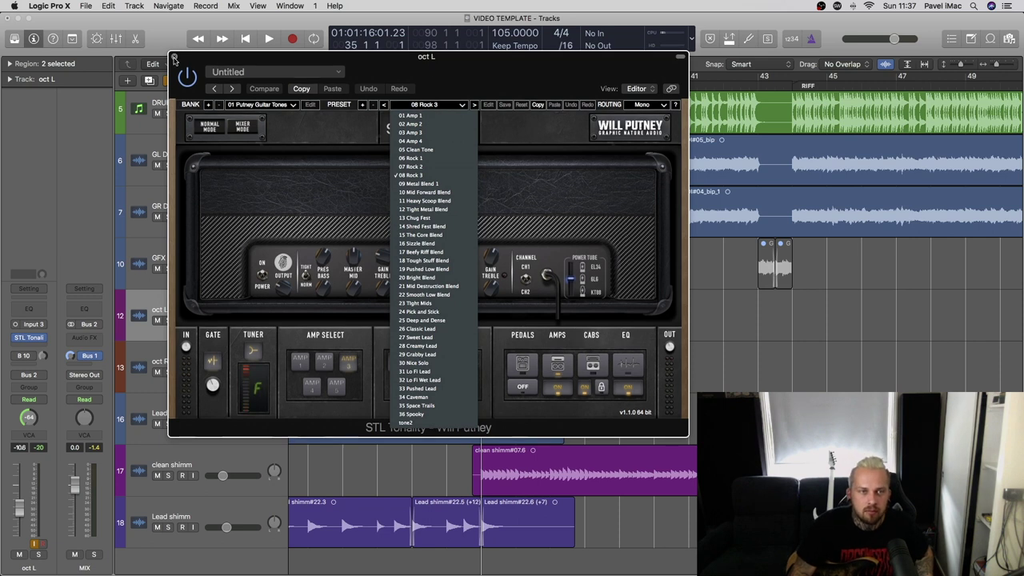
click(174, 58)
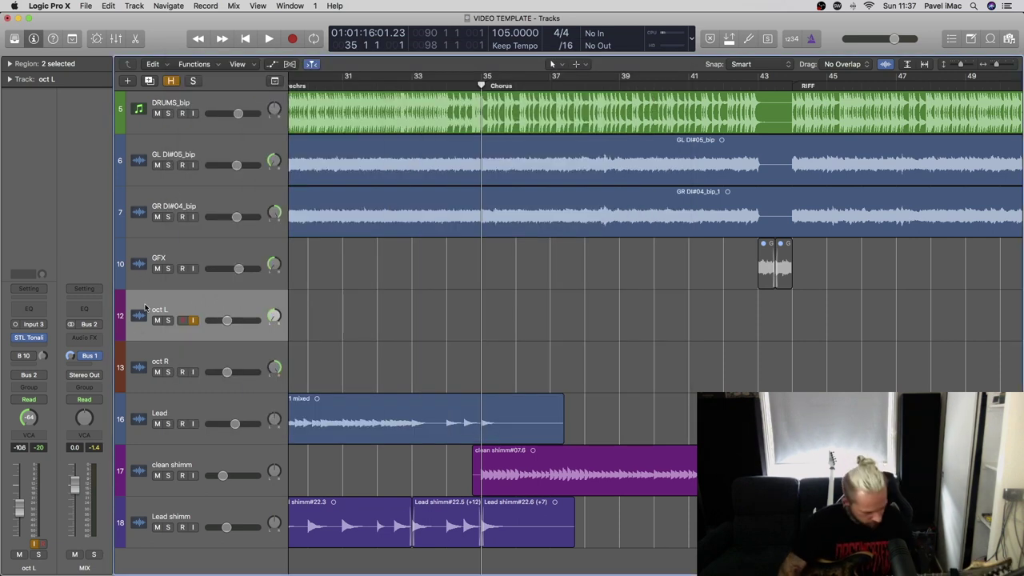